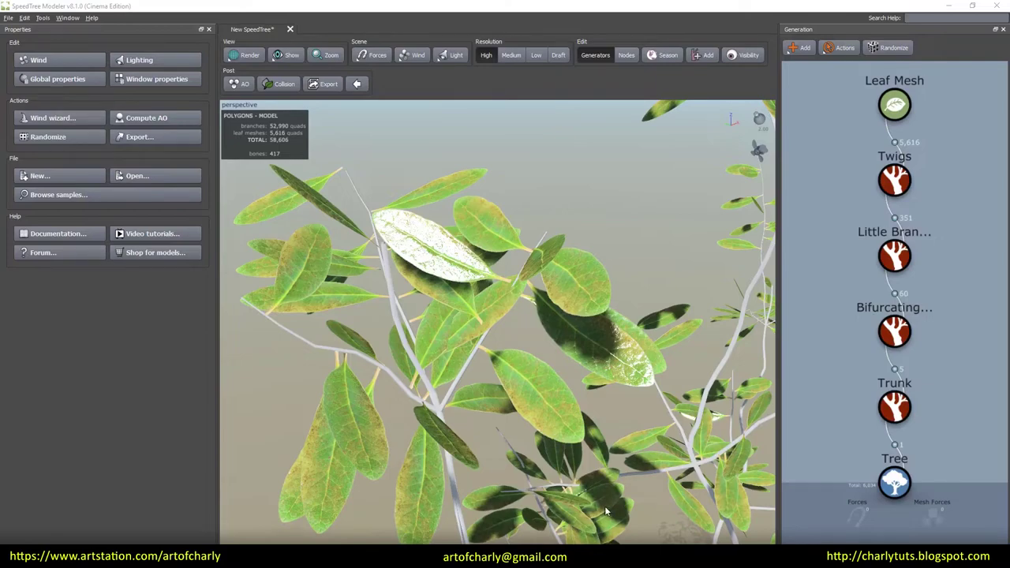
- Select the Leaf Mesh generator, show its collision settings and run Collision on the leaves
left_click(893, 117)
left_click(894, 117)
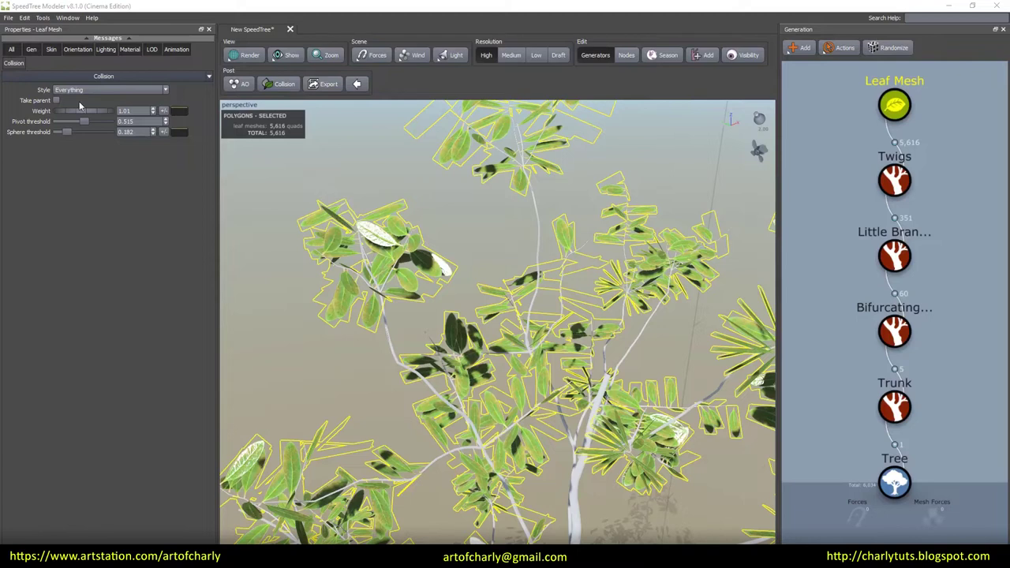
left_click(283, 83)
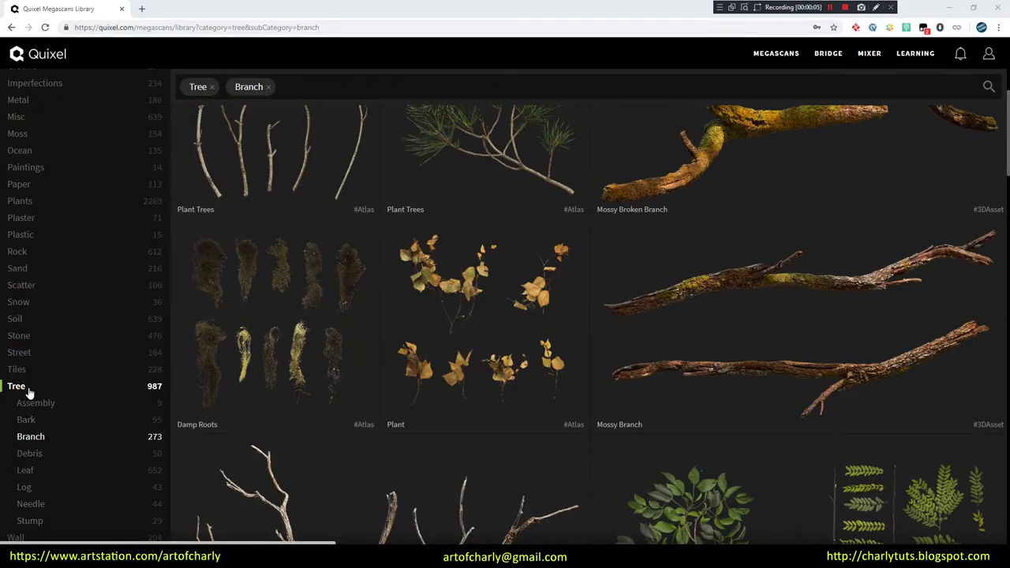
- Browse the Tree > Branch category of the Megascans library for branch and foliage atlases
scroll(473, 376, "up", 3)
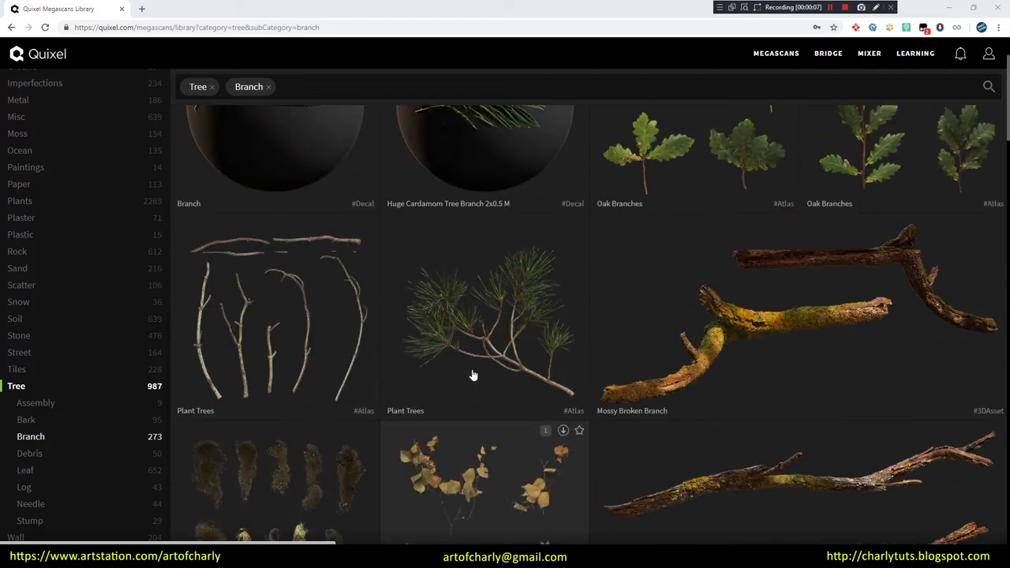
scroll(510, 347, "down", 3)
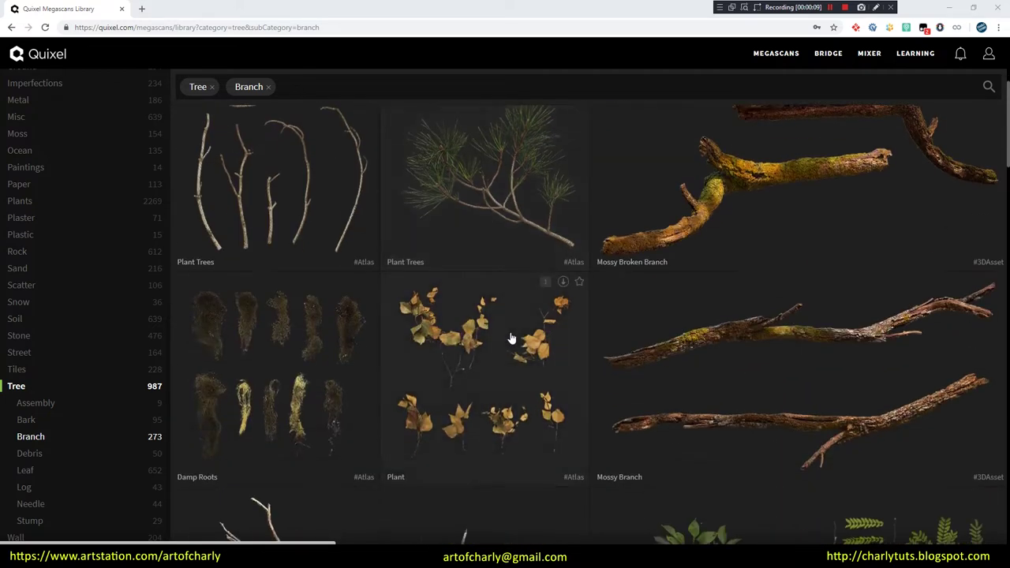
scroll(511, 338, "down", 3)
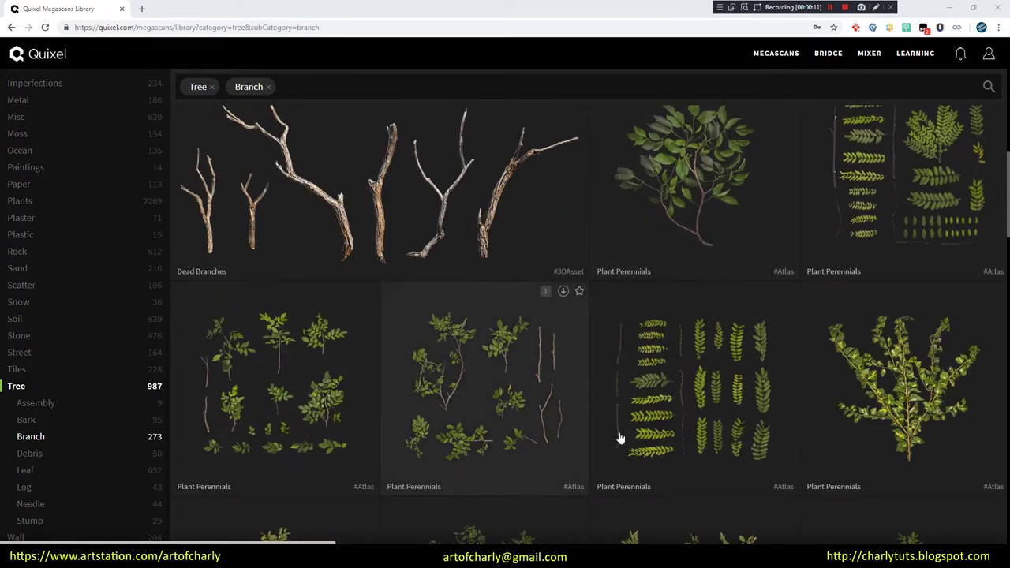
scroll(492, 360, "down", 4)
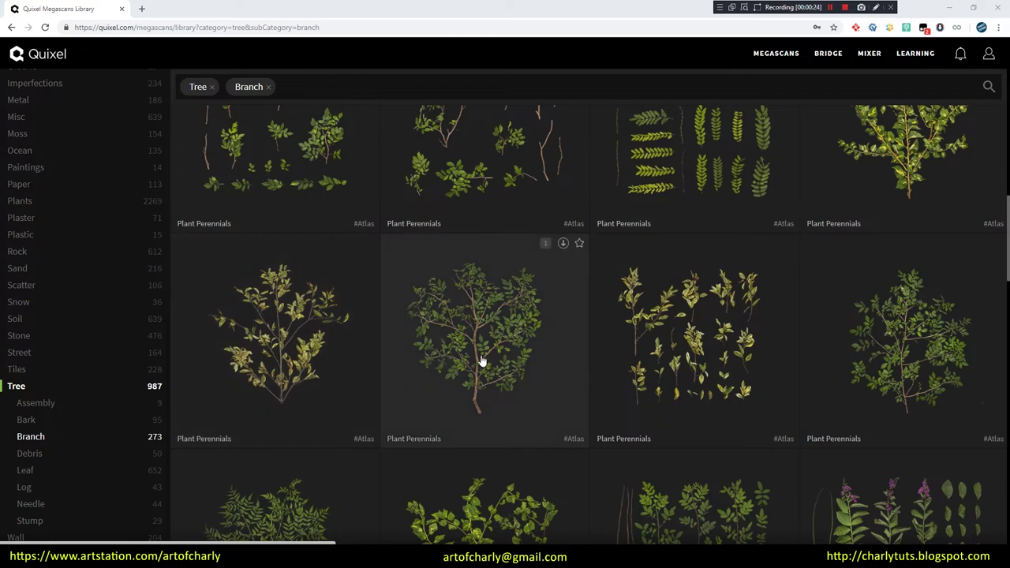
left_click(417, 287)
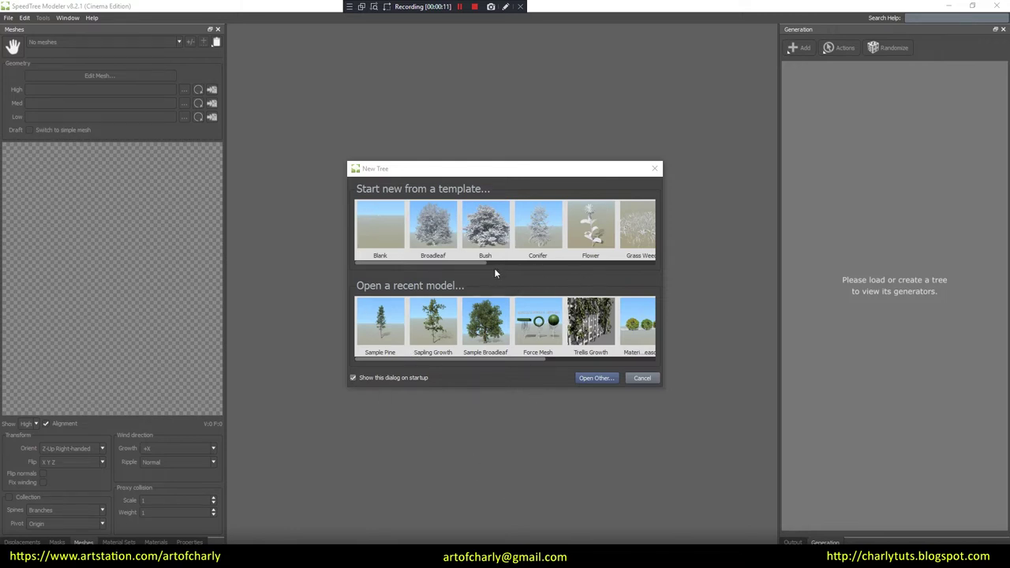
- Open the Sample Pine model from the recent models in SpeedTree Modeler
left_click_drag(455, 359, 364, 383)
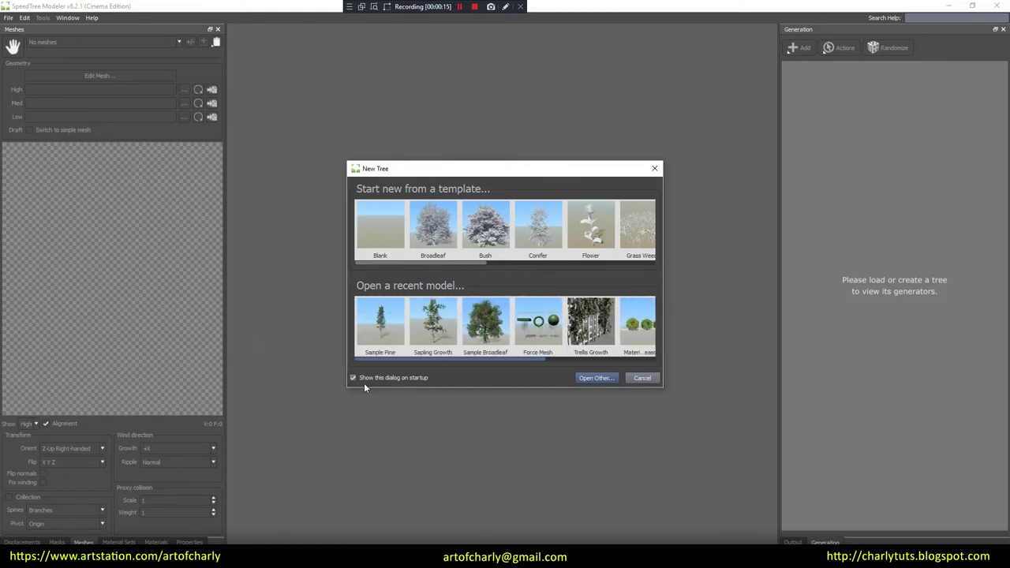
left_click(383, 328)
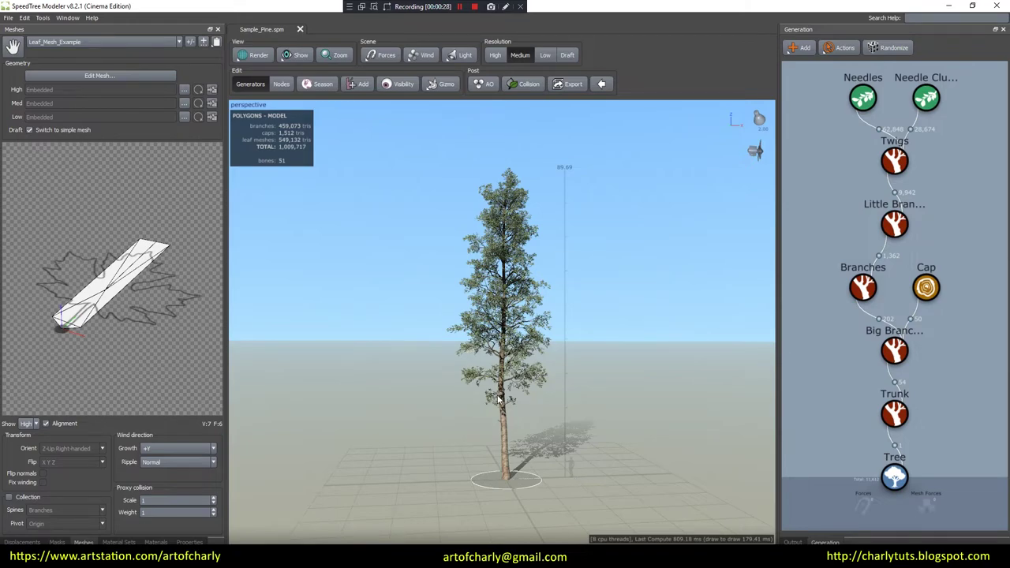
- Isolate a single big branch on the lower part of the pine's trunk
scroll(498, 400, "up", 5)
scroll(498, 400, "up", 3)
left_click_drag(687, 332, 663, 331)
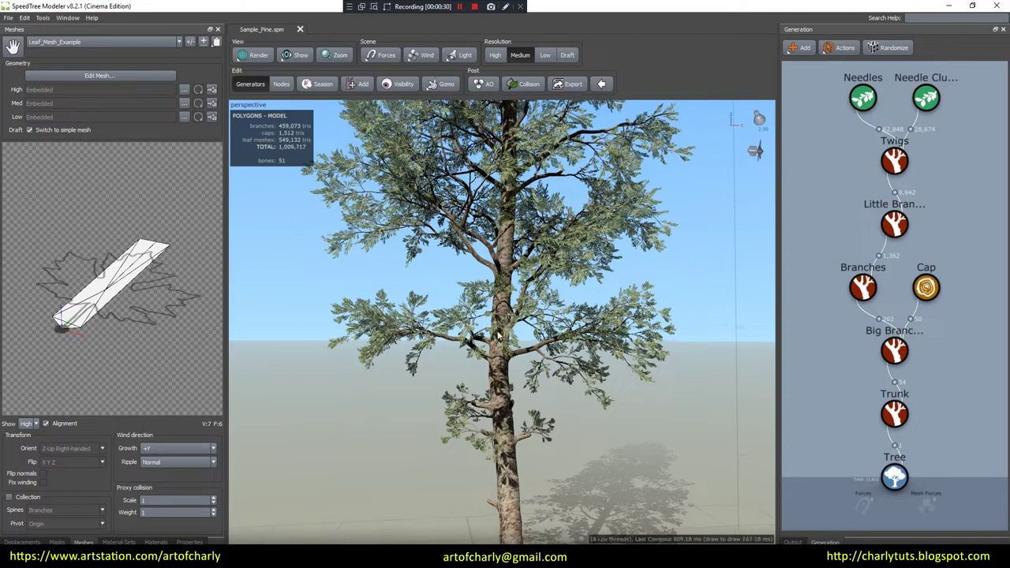
scroll(536, 364, "up", 2)
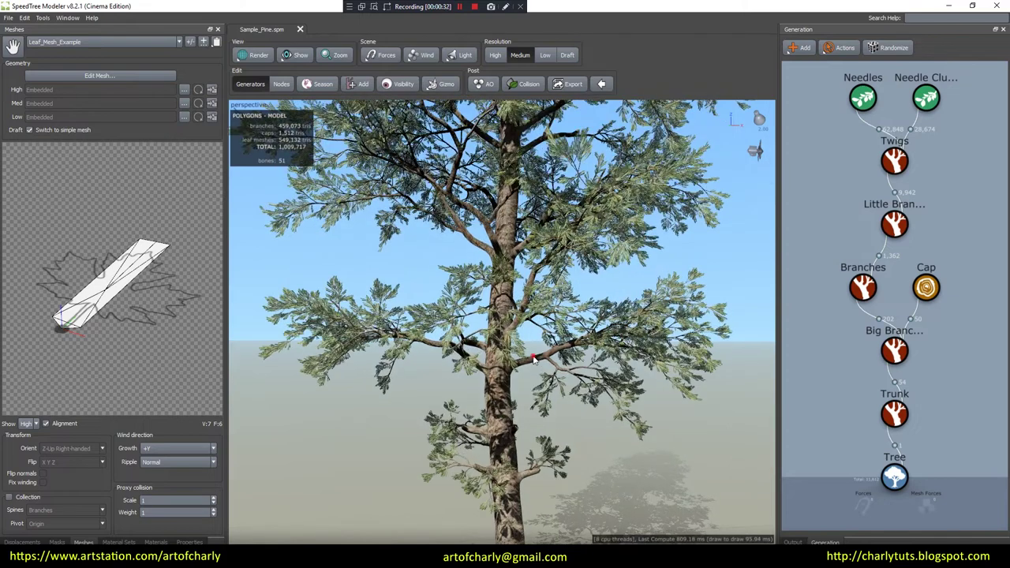
left_click(538, 364)
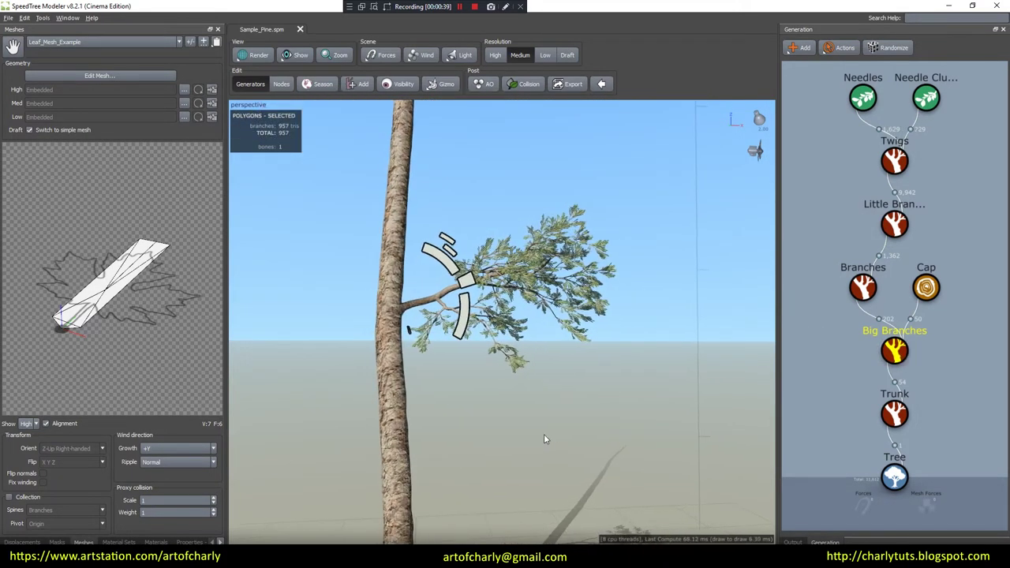
- Hide the pine's trunk so only the isolated big branch with its foliage is shown
left_click(392, 403)
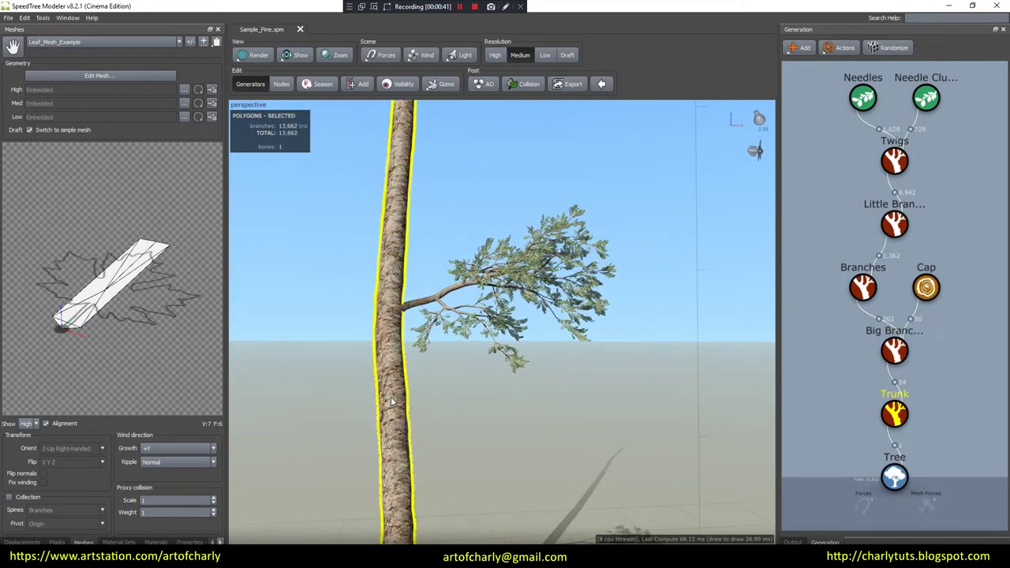
key("h")
middle_click_drag(477, 368, 478, 387)
scroll(437, 408, "up", 5)
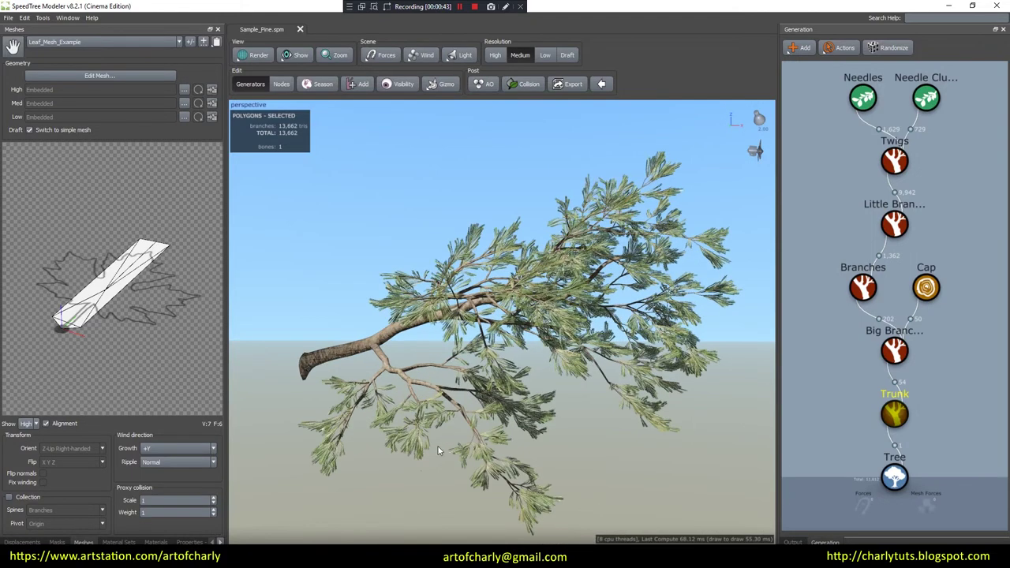
- Hide the Needles and Needle Clusters generators to leave the isolated branch bare
left_click(417, 460)
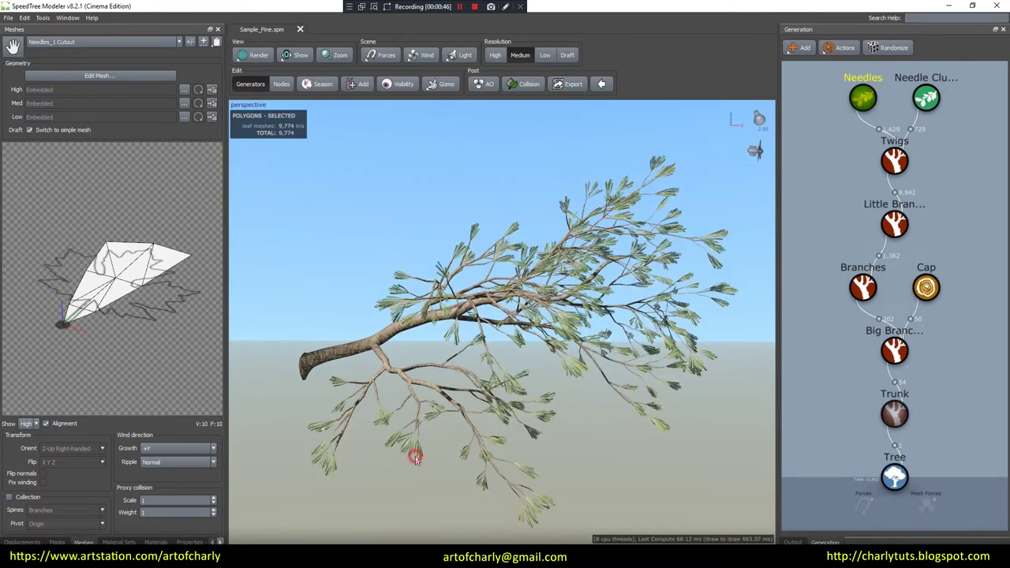
left_click(415, 457)
key("h")
scroll(477, 328, "down", 3)
left_click_drag(487, 336, 500, 367)
scroll(500, 368, "up", 2)
left_click(469, 408)
middle_click_drag(470, 409, 474, 364)
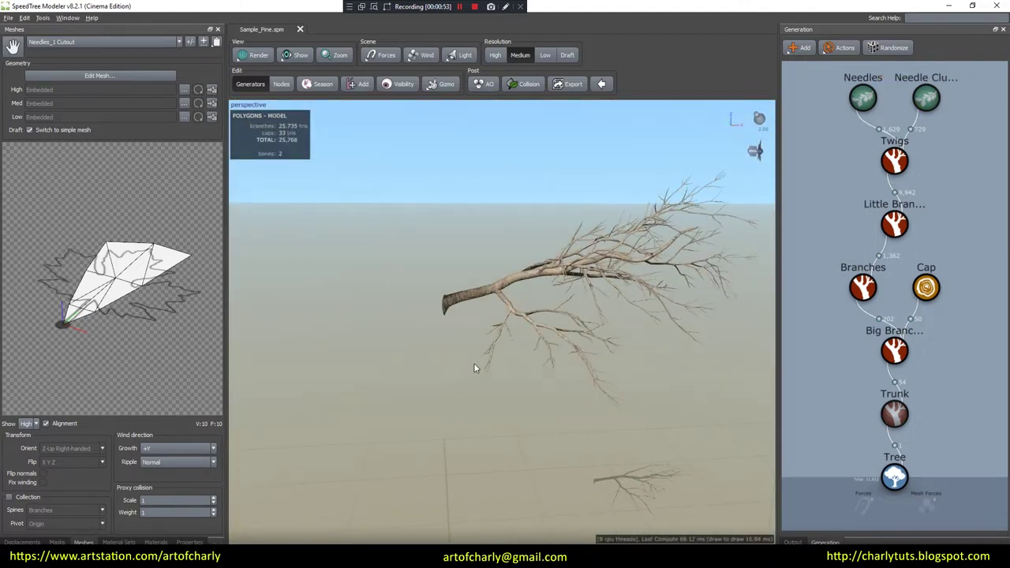
- Rotate the bare branch so that it stands upright like a small tree
left_click_drag(474, 364, 478, 293)
left_click(478, 293)
left_click_drag(476, 242, 311, 227)
left_click(394, 327)
left_click_drag(503, 325, 311, 341)
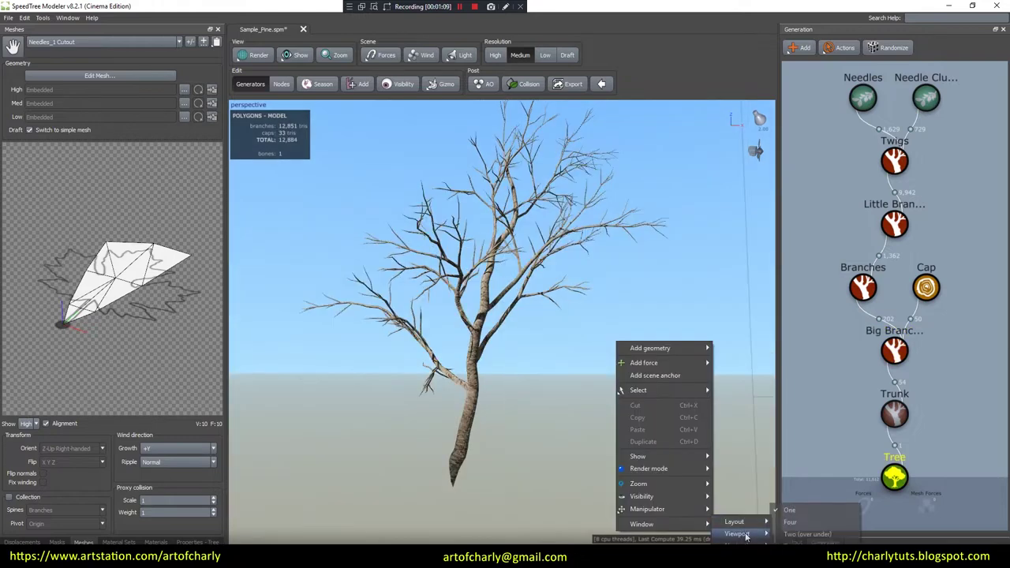
- Switch the viewport to the XZ plane, fill it with the upright branch and adjust the light direction
mouse_move(737, 533)
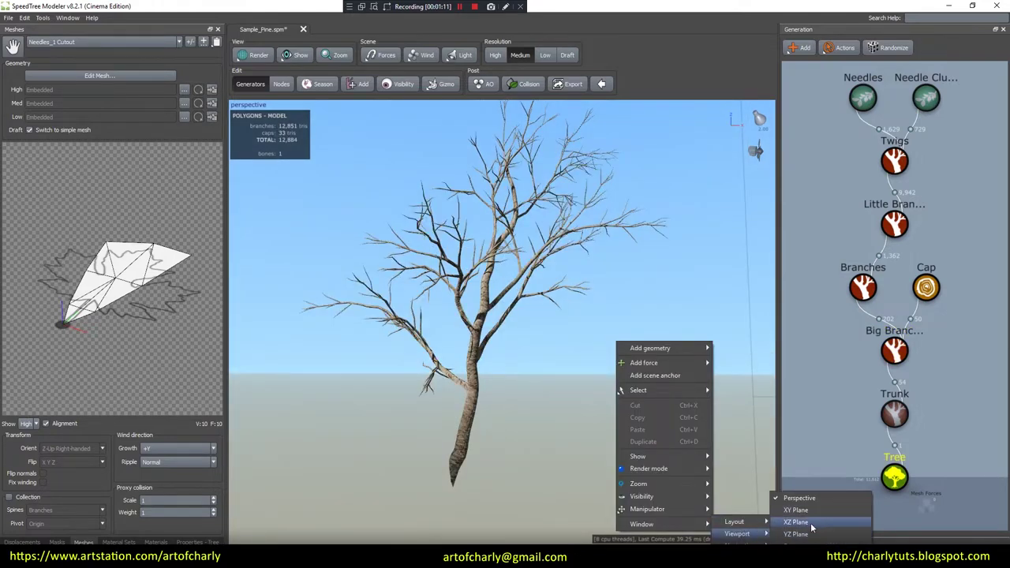
left_click(809, 521)
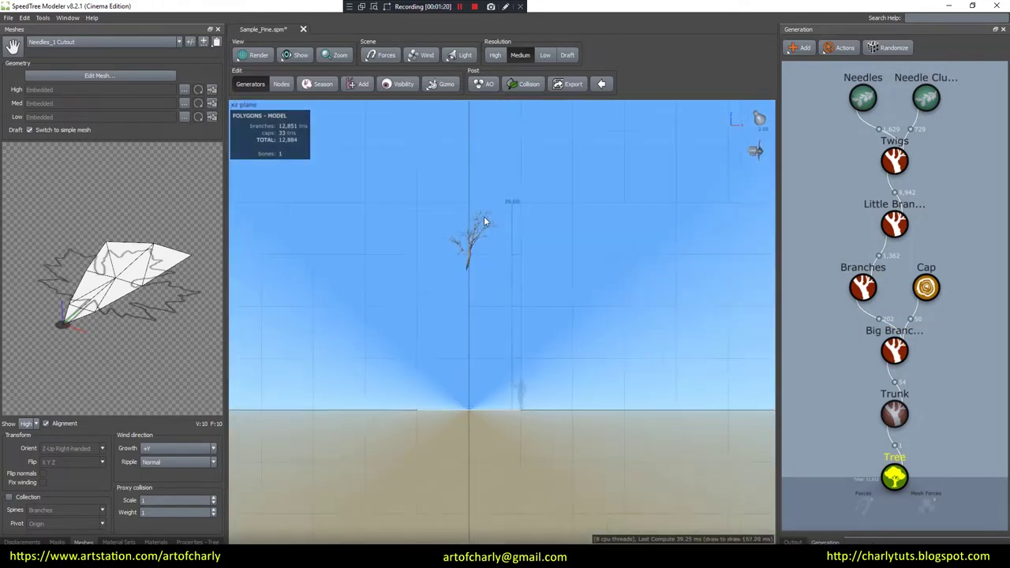
scroll(483, 220, "up", 3)
middle_click_drag(473, 163, 509, 240)
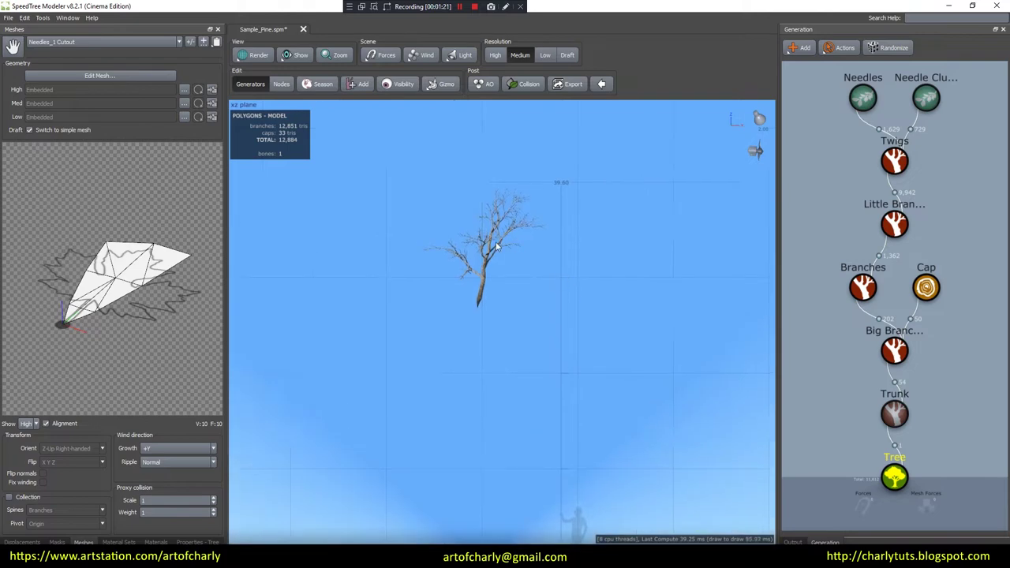
scroll(510, 239, "up", 4)
middle_click_drag(553, 196, 560, 319)
left_click_drag(558, 323, 586, 373)
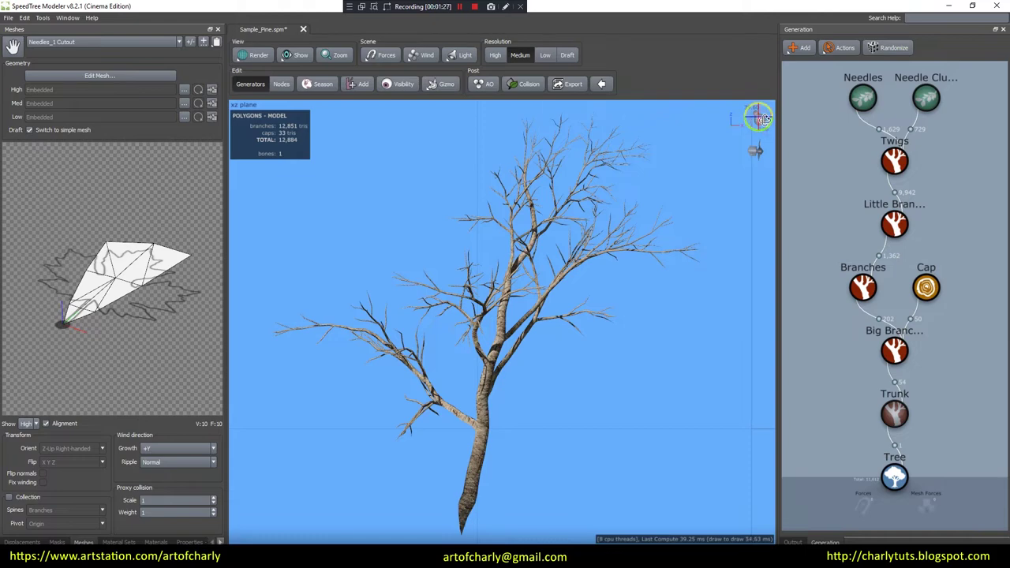
mouse_move(755, 118)
left_mouse_down()
mouse_move(579, 139)
mouse_move(615, 136)
mouse_move(584, 133)
left_mouse_up()
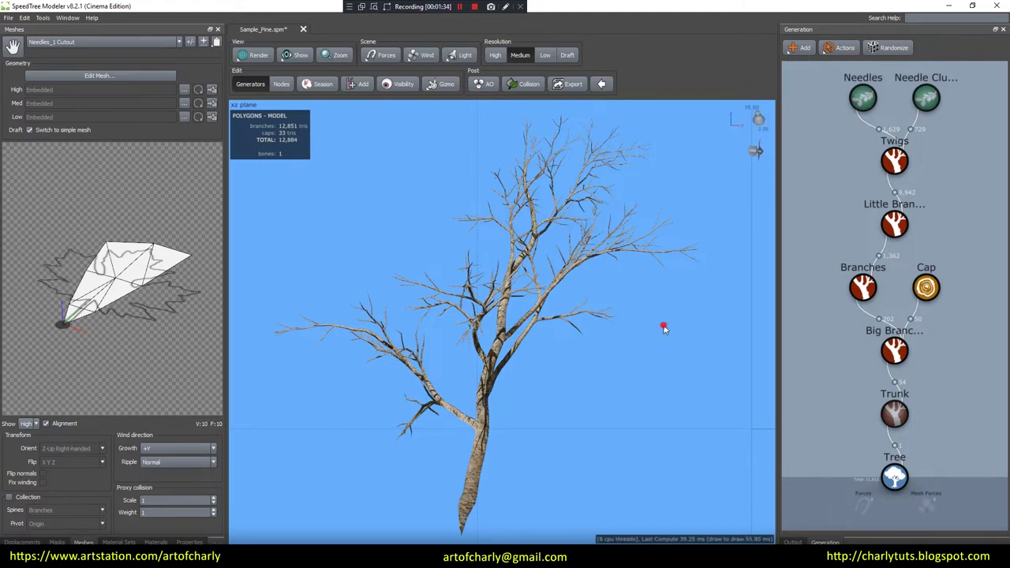
- Show the 1024 by 1024 screenshot safe frame in the tree window properties and fit the branch inside it
left_click(68, 18)
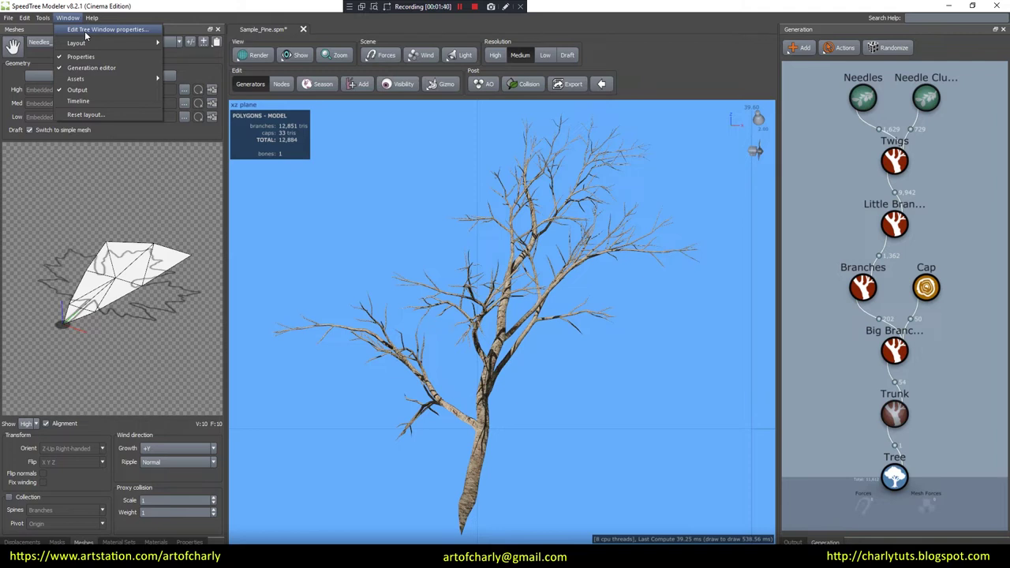
left_click(86, 30)
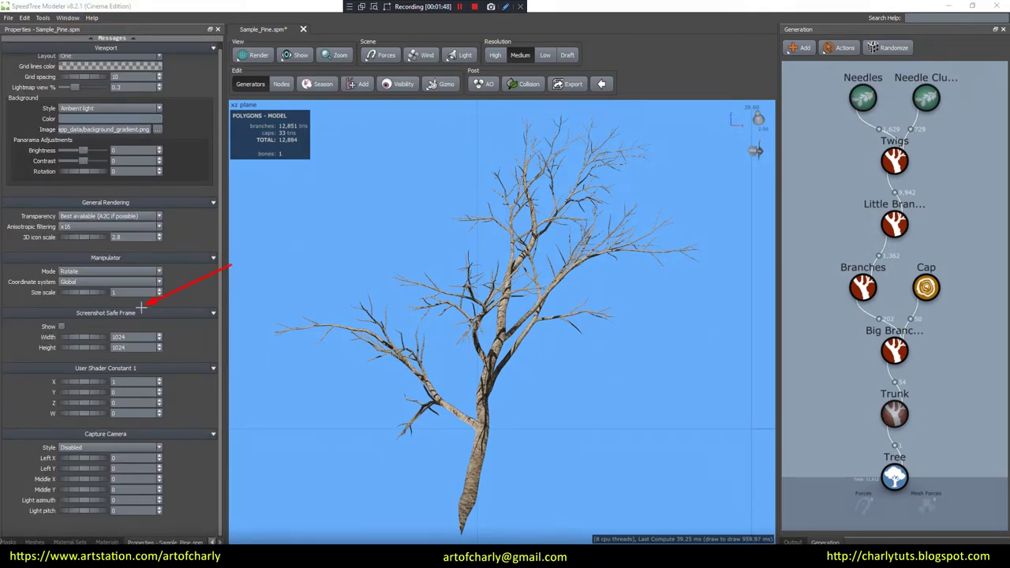
left_click(61, 326)
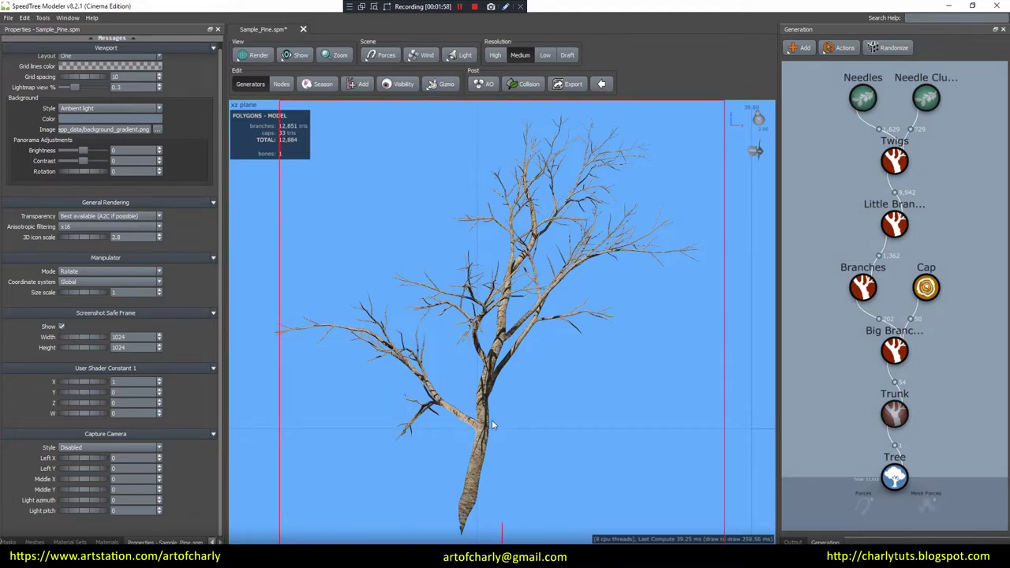
middle_click_drag(488, 306, 501, 305)
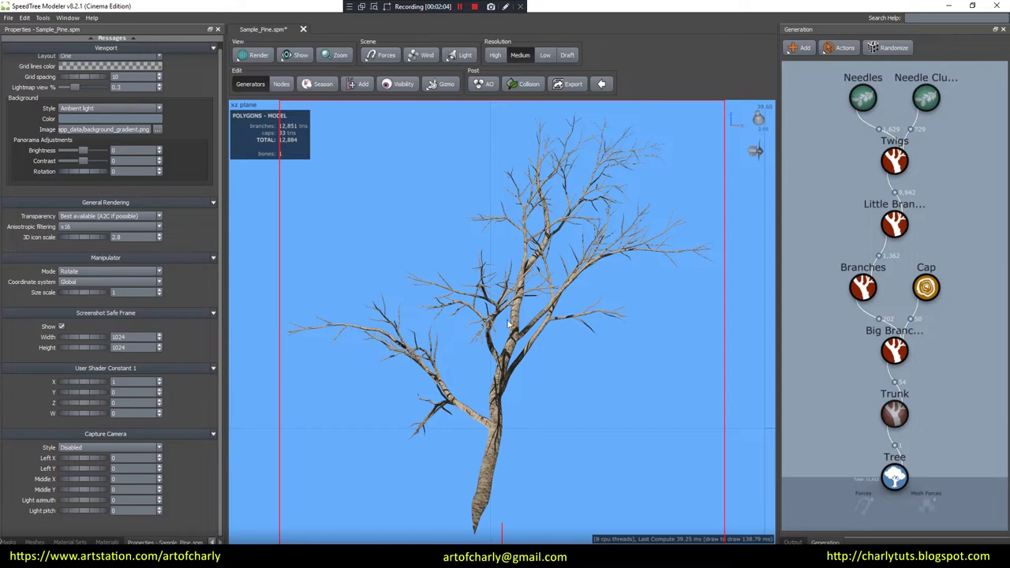
- Increase the start angle of the Branches generator to spread the side branches outward within the safe frame
left_click(564, 349)
left_click(554, 318)
mouse_move(561, 303)
left_mouse_down()
mouse_move(562, 290)
mouse_move(552, 299)
left_mouse_up()
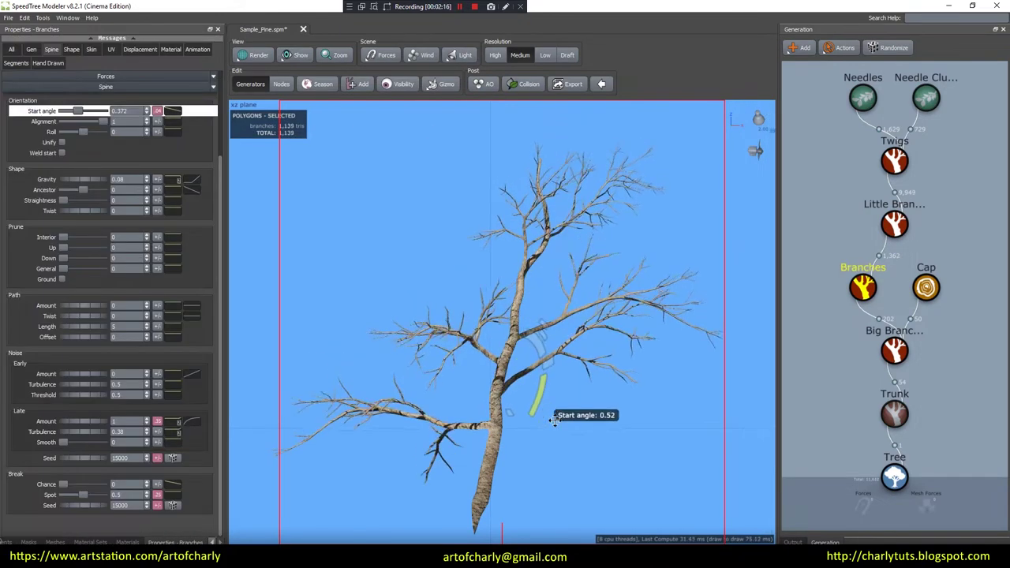
left_click_drag(555, 421, 514, 410)
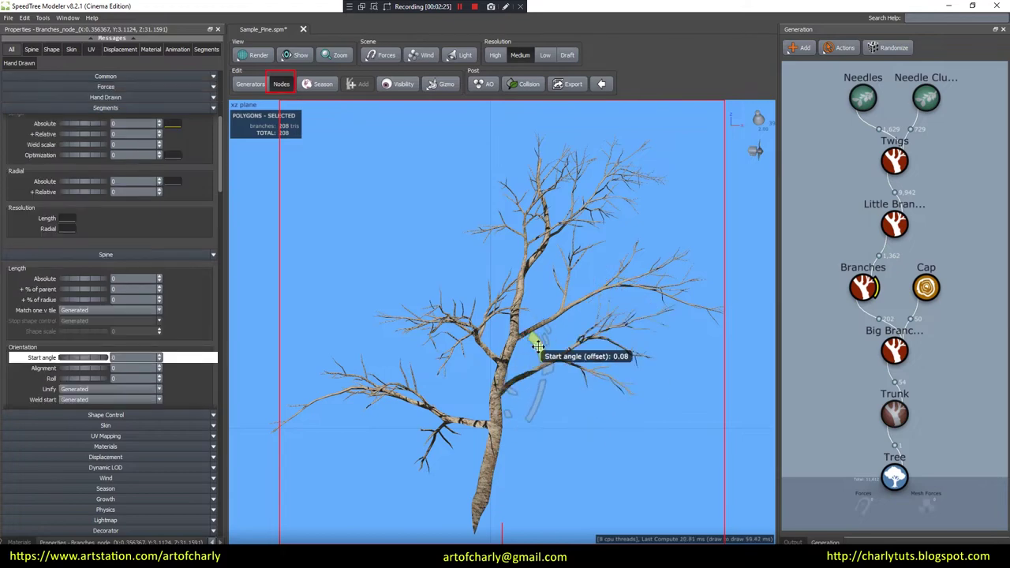
- In node editing, offset the start angles of individual side branches and rotate the upper one to the opposite side of the stem
left_click_drag(536, 345, 541, 339)
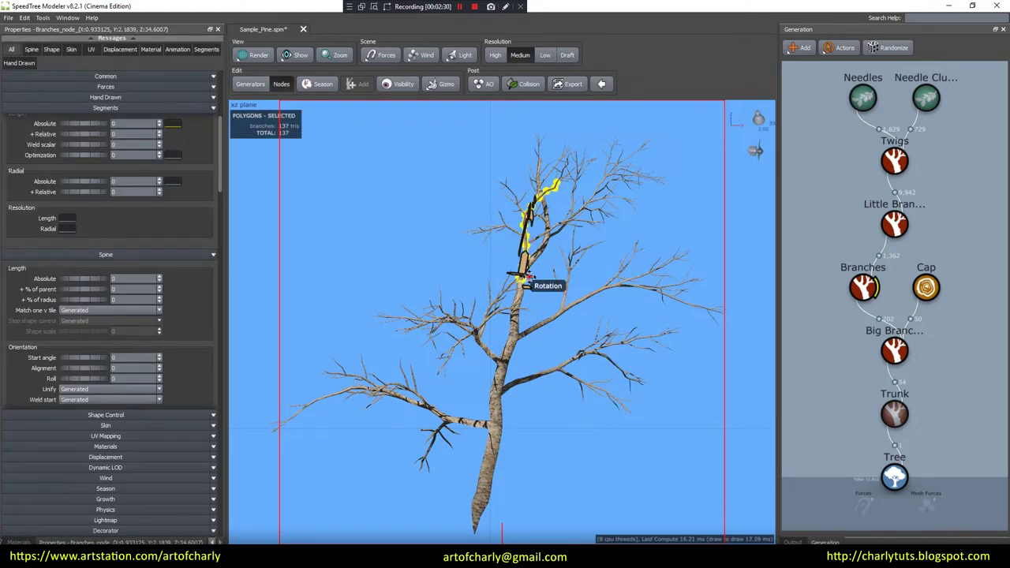
left_click_drag(538, 276, 484, 273)
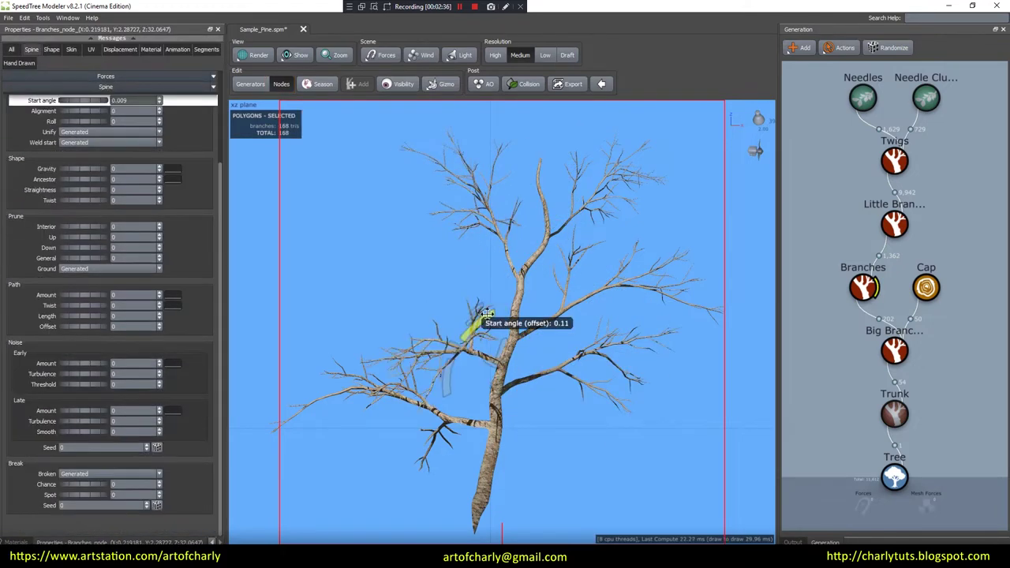
left_click_drag(457, 325, 478, 308)
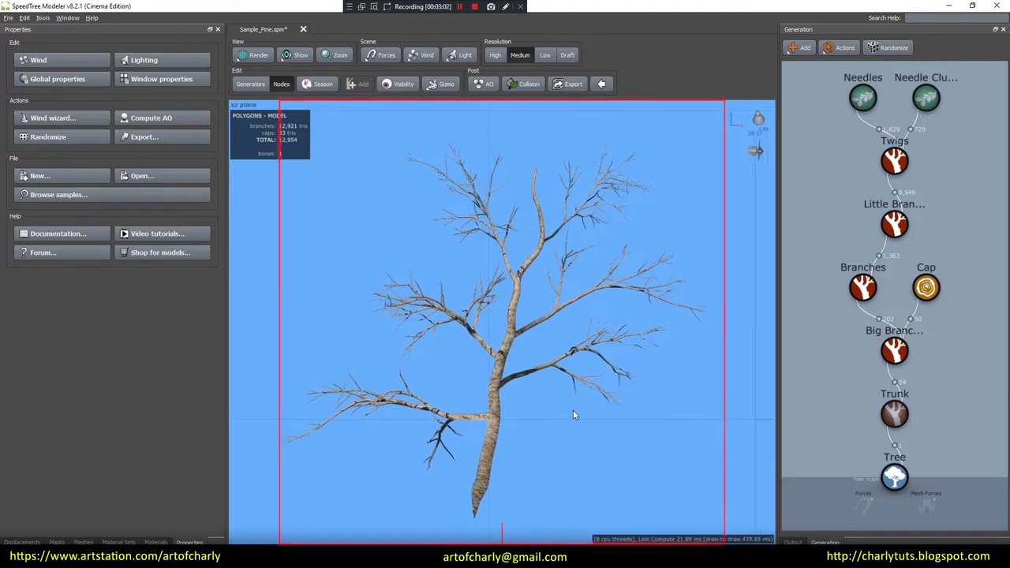
- Export the framed branch's texture maps as cluster.png to the tree_cluster folder and review the exported files
left_click(9, 18)
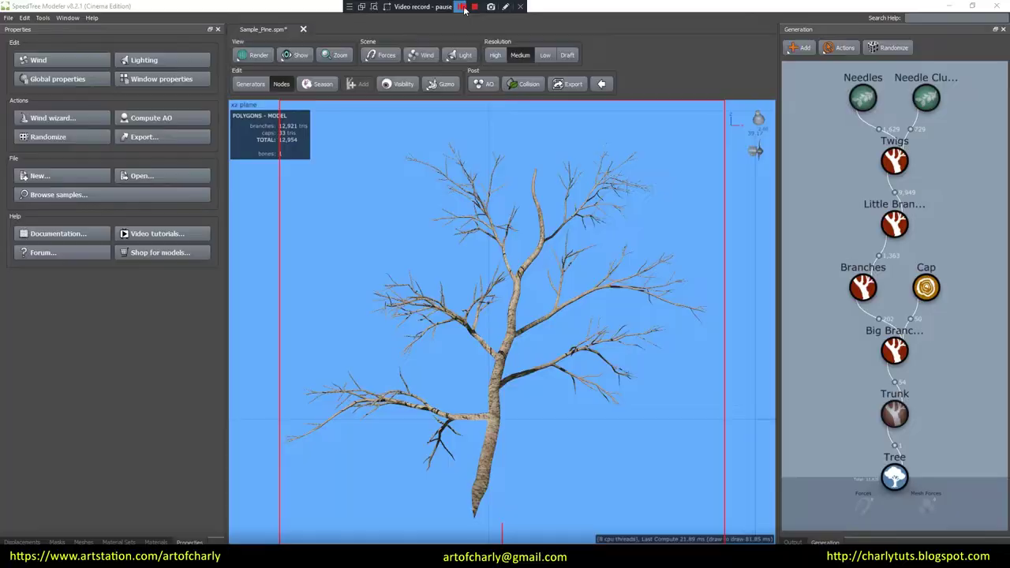
left_click(463, 7)
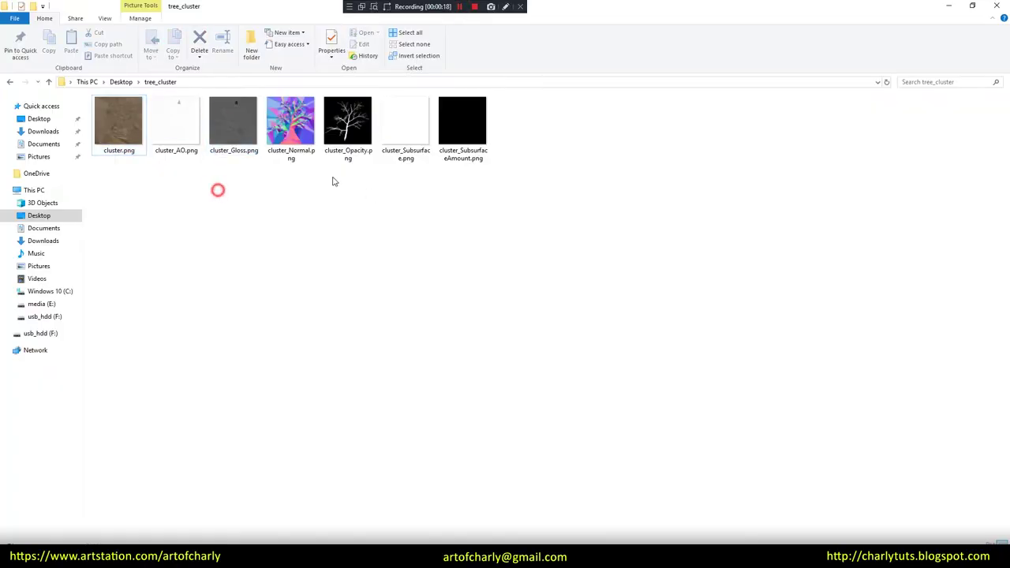
left_click_drag(570, 210, 602, 196)
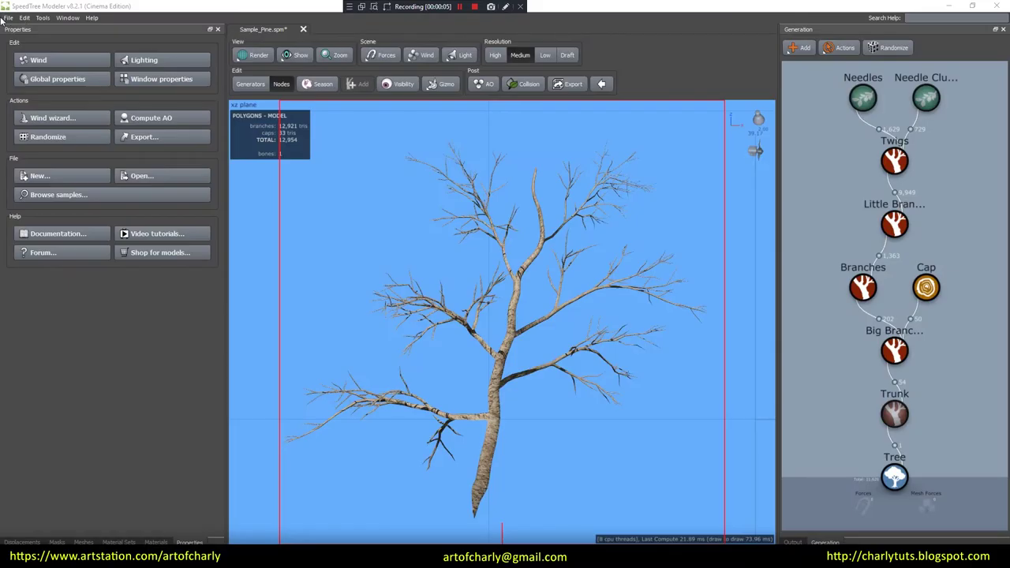
- Start a new tree from the Blank template and draw a freehand S-curved trunk about 41 units tall
left_click(8, 17)
left_click(24, 35)
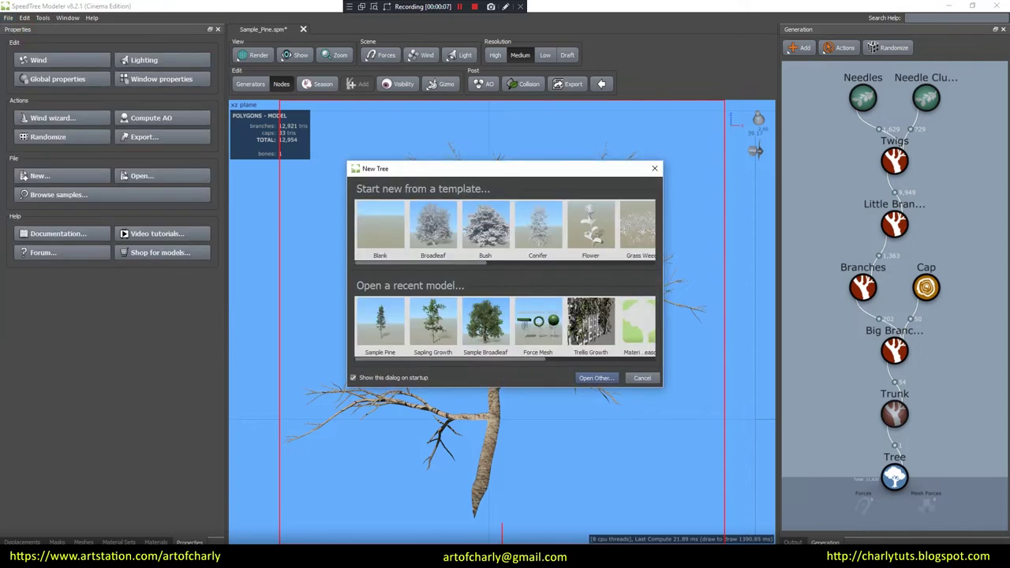
left_click(394, 240)
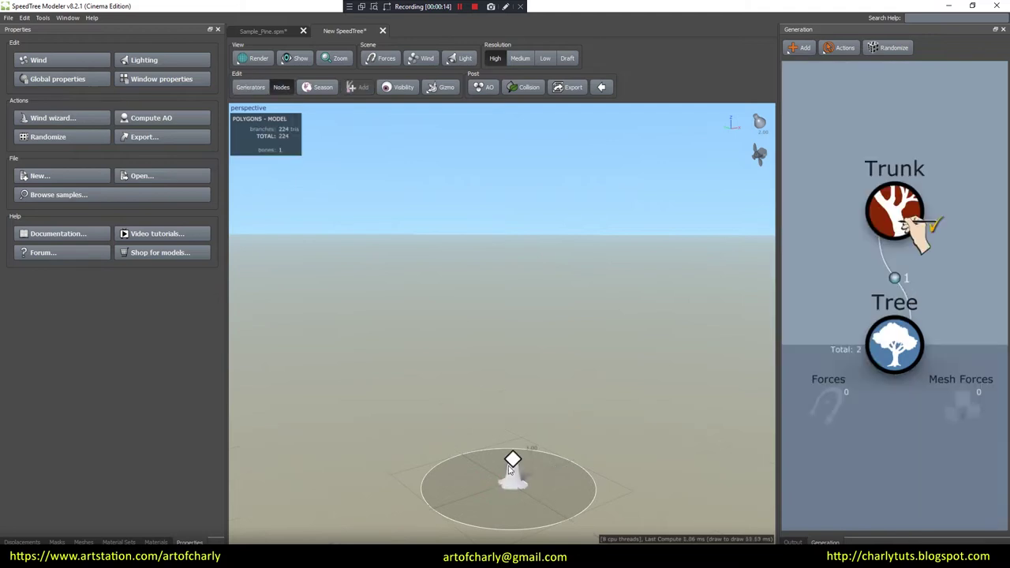
left_click_drag(509, 466, 489, 179)
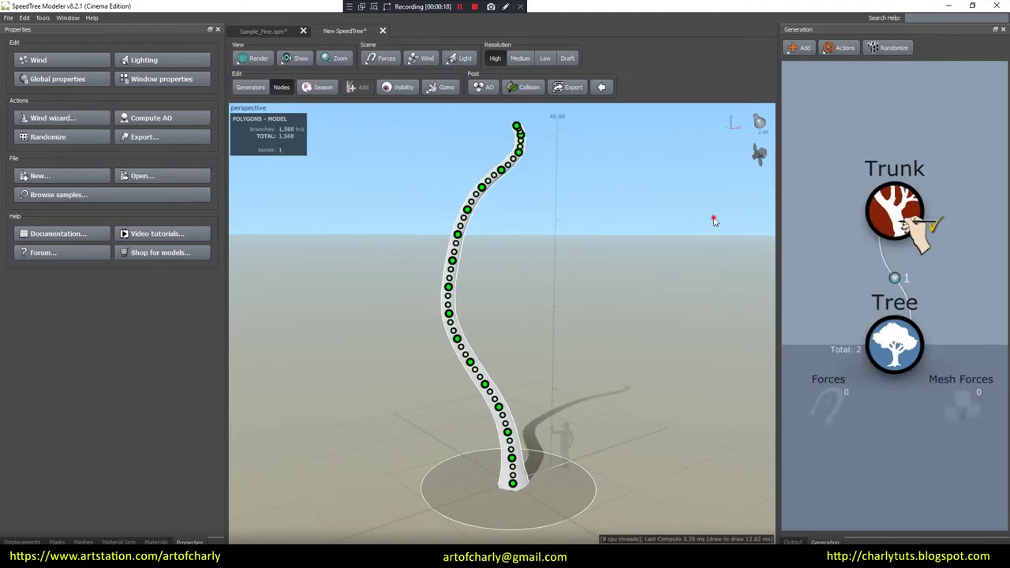
- Add a new material to the tree and name it cluster
left_click(154, 542)
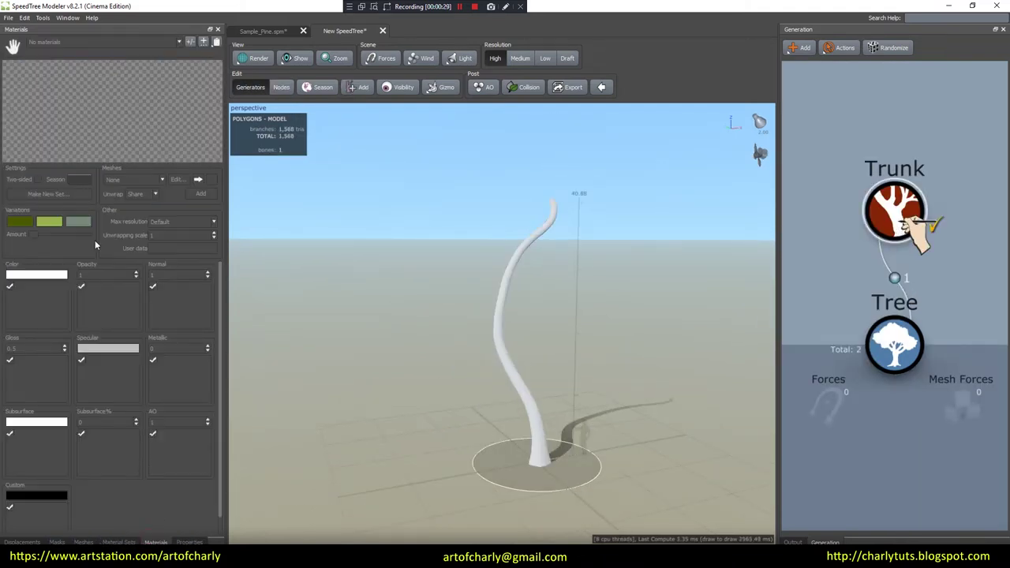
left_click(190, 42)
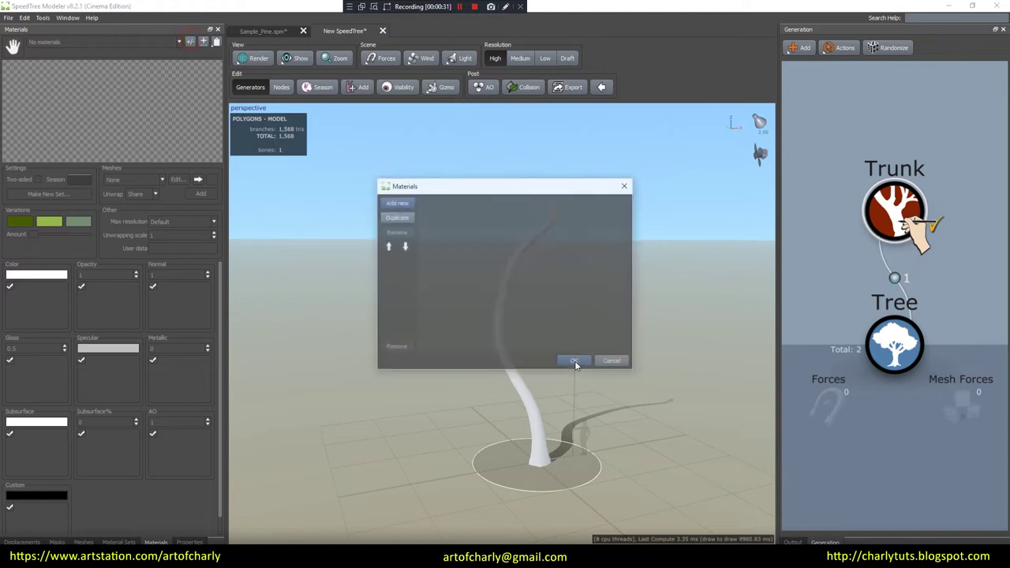
left_click(395, 202)
left_click(432, 202)
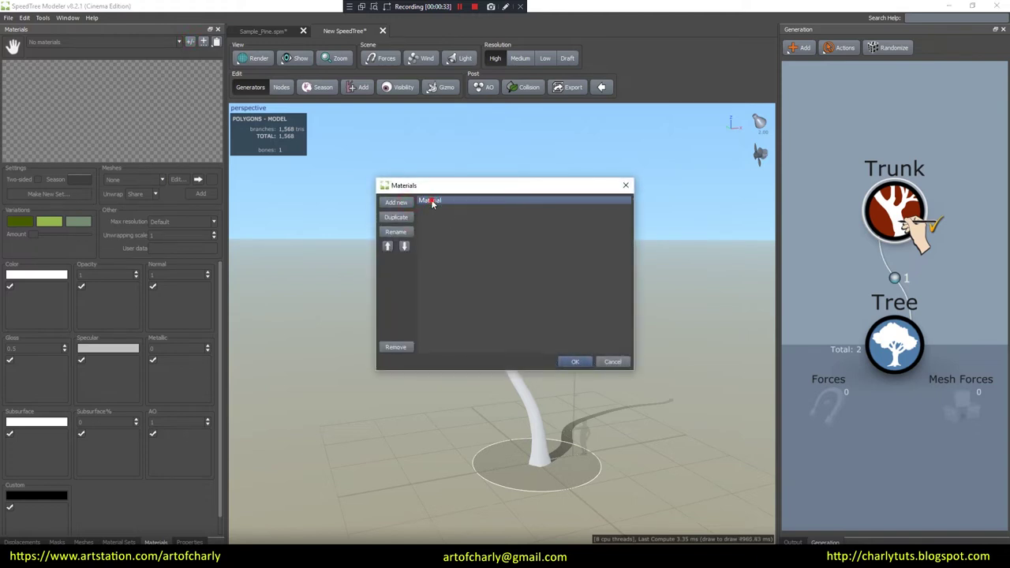
left_click(442, 207)
type("cluster")
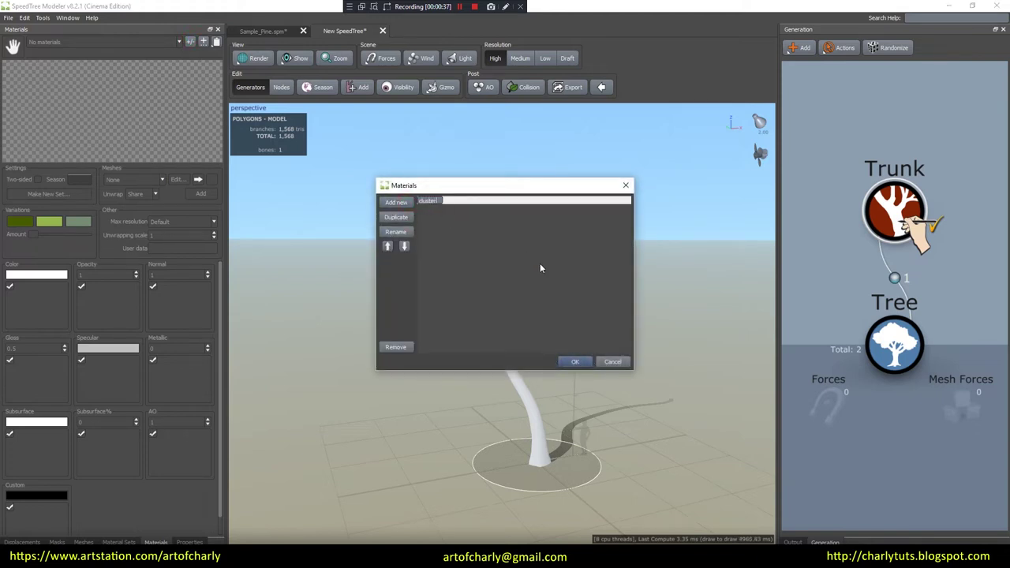
key("Return")
left_click(574, 361)
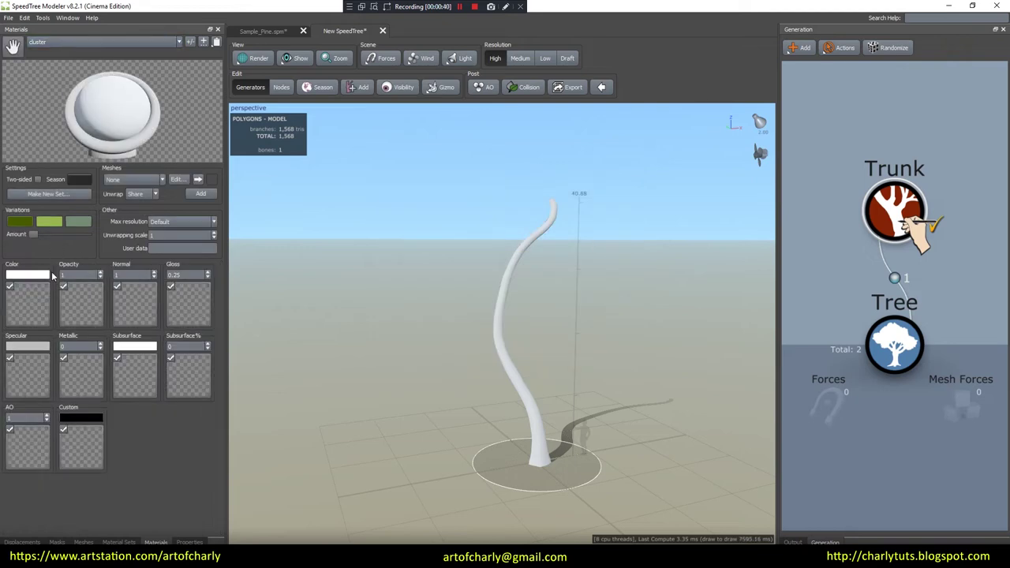
- Load cluster.png from the tree_cluster folder as the cluster material's color map and use the matching maps for the other slots
left_click(39, 293)
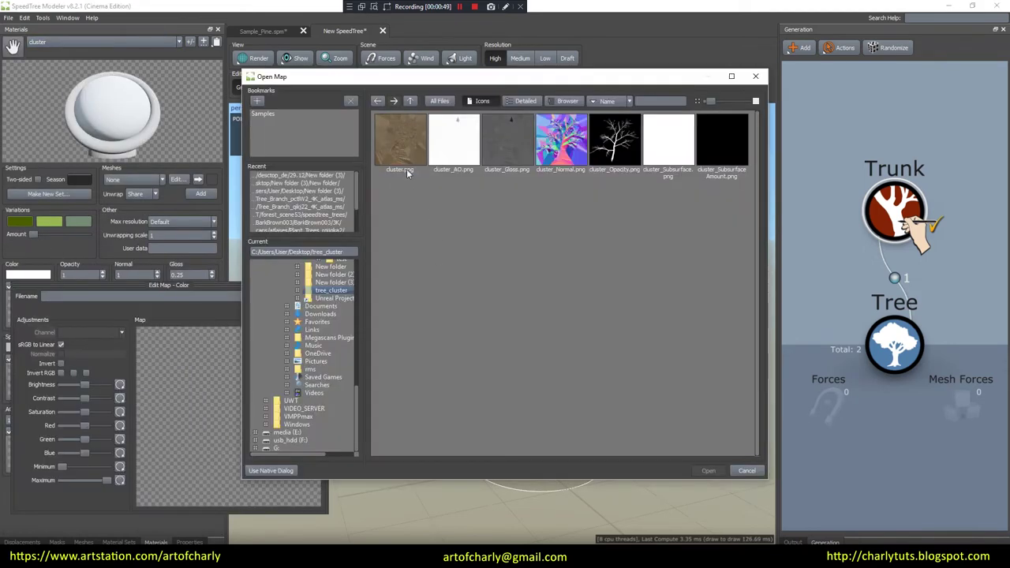
double_click(403, 157)
left_click(483, 294)
left_click_drag(489, 258, 362, 226)
left_click_drag(428, 157, 395, 203)
key("Escape")
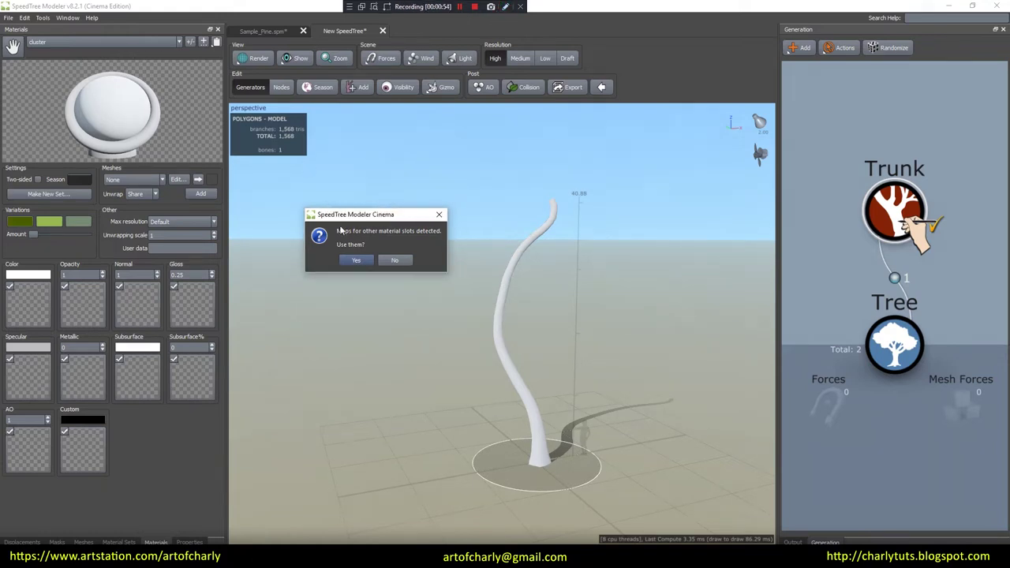
left_click(367, 260)
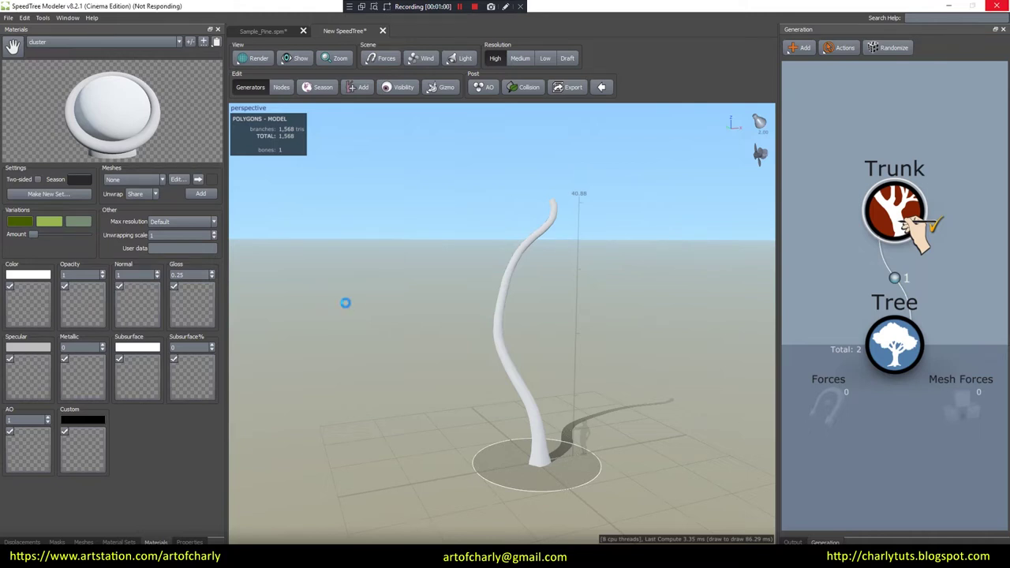
left_click_drag(115, 111, 136, 130)
- Create a cutout mesh for the cluster material, show its opacity map, and outline the branch's upper-left and left sides with points
left_click(179, 180)
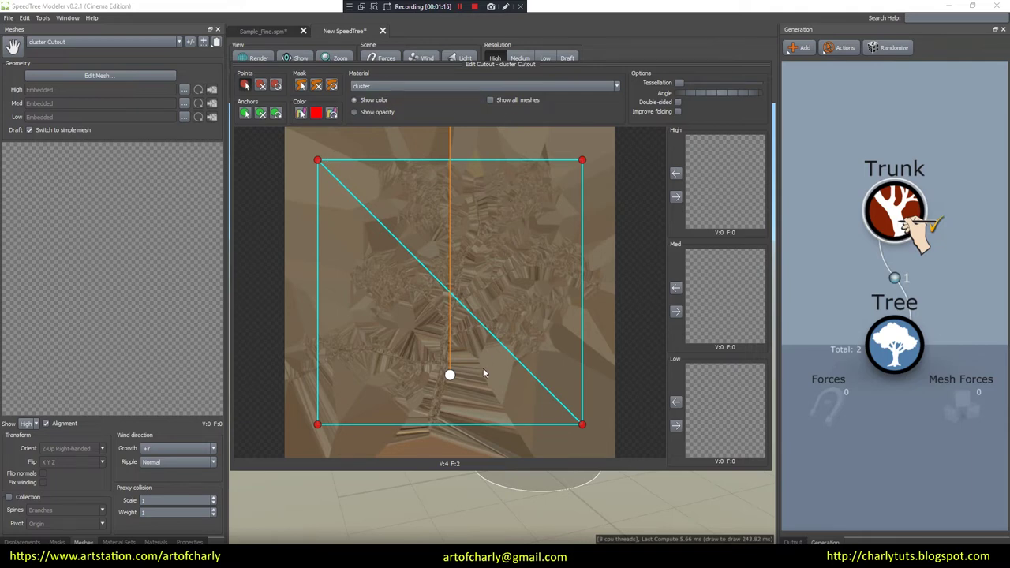
left_click(370, 112)
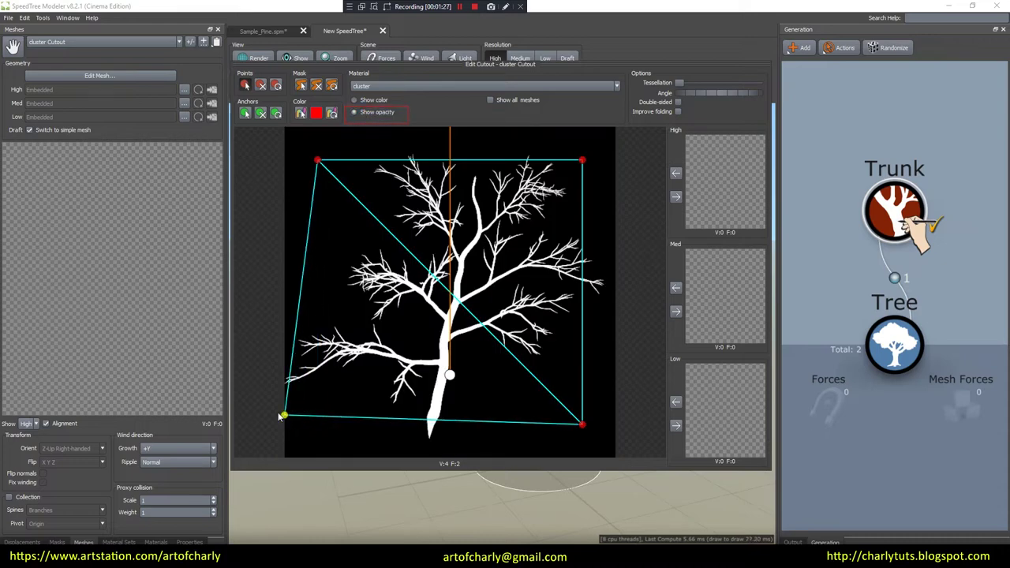
left_click_drag(281, 412, 284, 384)
left_click(430, 150)
left_click(352, 168)
left_click(404, 243)
left_click(352, 237)
left_click(341, 309)
left_click(302, 319)
right_click(318, 160)
left_click(292, 334)
- Add cutout points beneath the lower-left branch and around the base of the stem
left_click(359, 375)
left_click(378, 376)
left_click(416, 414)
left_click(429, 439)
left_click(443, 423)
left_click(451, 410)
- Finish the cutout outline by fitting points around the branch's right side and upper tips
mouse_move(582, 424)
left_mouse_down()
mouse_move(478, 397)
mouse_move(477, 375)
left_mouse_up()
left_click(547, 362)
left_click(607, 293)
left_click(586, 235)
left_click(560, 223)
left_click_drag(582, 160, 577, 156)
left_click(476, 168)
left_click(484, 149)
left_click_drag(484, 149, 525, 146)
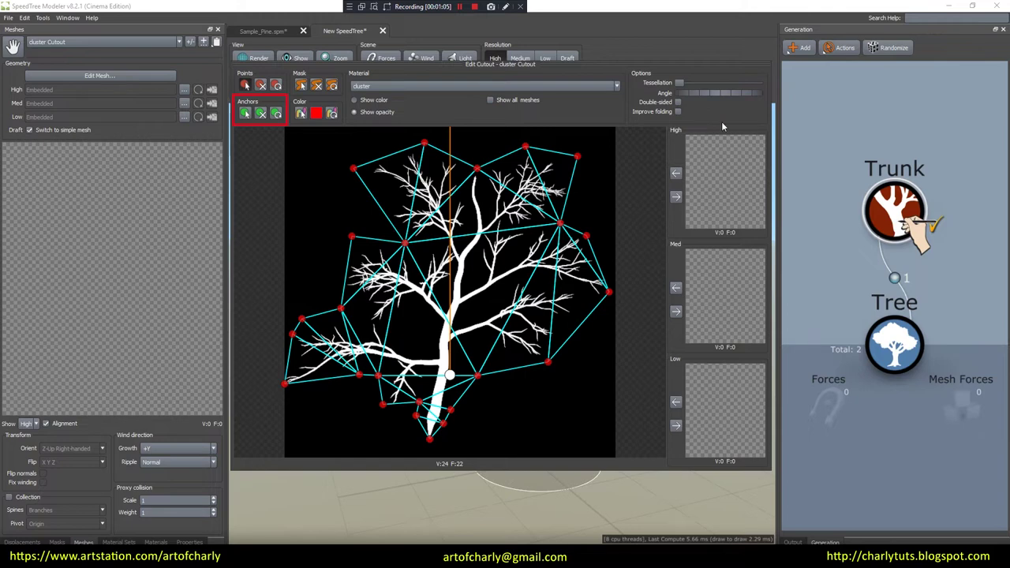
- Place anchors where the main side branches leave the stem, aiming each one along its branch
scroll(631, 234, "up", 1)
scroll(631, 234, "down", 1)
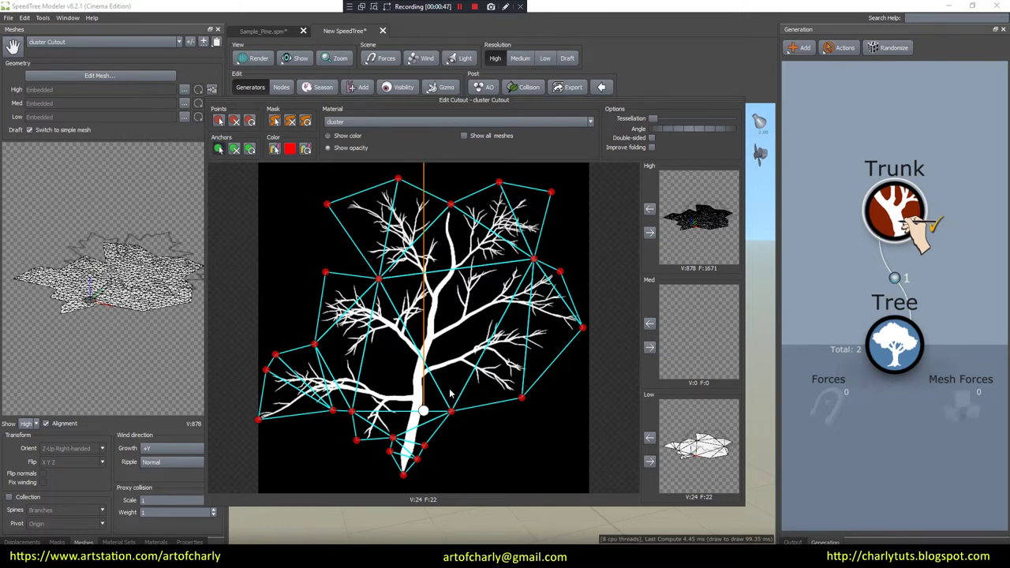
left_click_drag(425, 370, 544, 331)
left_click(417, 353)
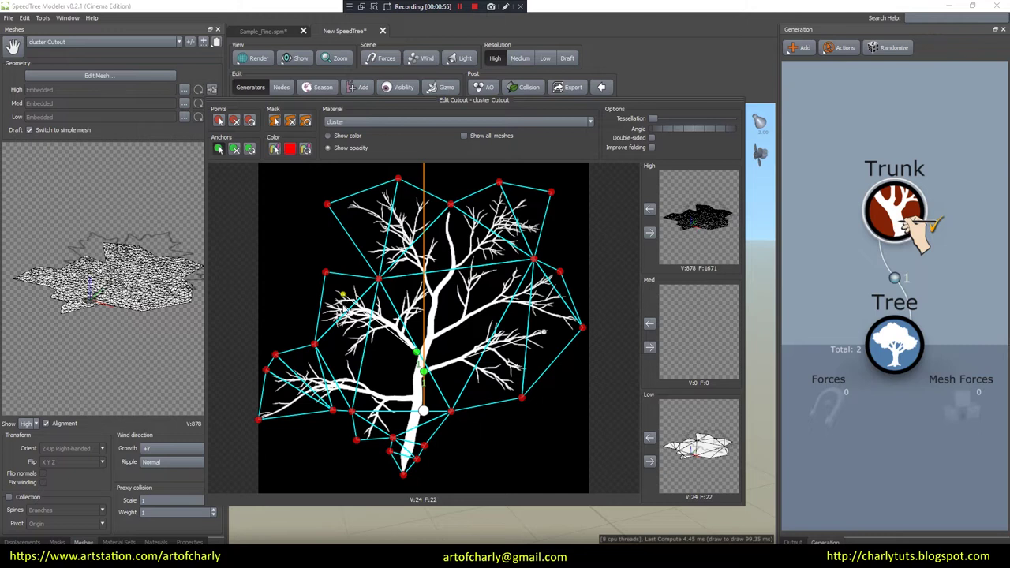
left_click(410, 400)
left_click_drag(434, 322, 550, 278)
left_click_drag(463, 321, 473, 258)
left_click_drag(432, 295, 388, 198)
- Add anchors at the twig forks of the upper-left branch, pointing toward the twig tips
left_click_drag(423, 271, 389, 257)
left_click_drag(407, 245, 373, 251)
left_click_drag(401, 232, 429, 221)
left_click_drag(415, 229, 424, 202)
left_click_drag(419, 209, 419, 192)
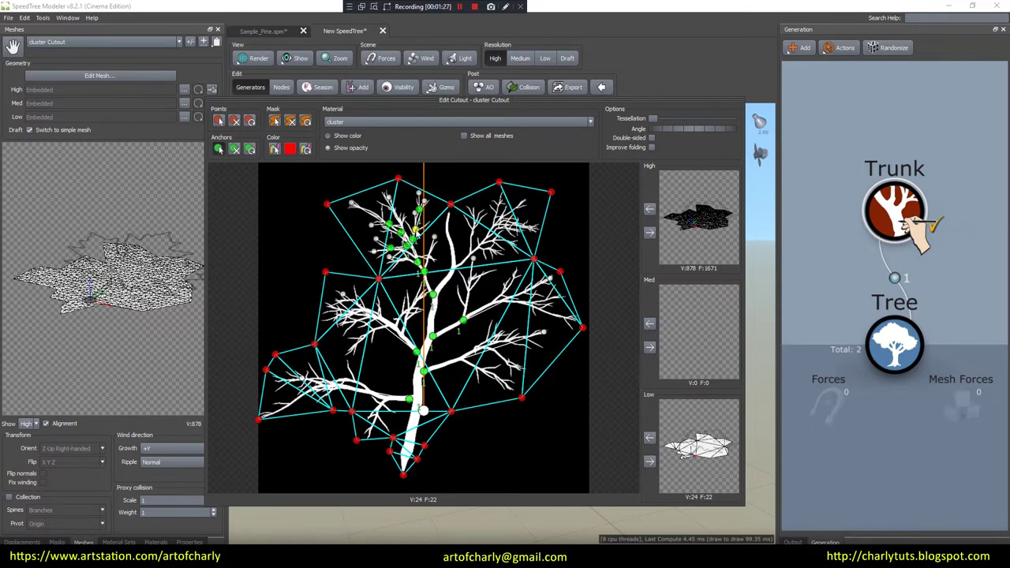
- Add anchors along the lower-right and lower-left branches' twigs and one at the outline's left edge
left_click_drag(463, 358, 514, 388)
left_click_drag(478, 367, 482, 384)
left_click_drag(487, 369, 502, 365)
left_click(353, 379)
left_click_drag(367, 391, 348, 362)
left_click_drag(384, 395, 401, 418)
left_click_drag(320, 279, 327, 264)
- Store the anchored cutout as the low-resolution mesh, raise the tessellation, and store the denser version as the high-resolution mesh
left_click(219, 120)
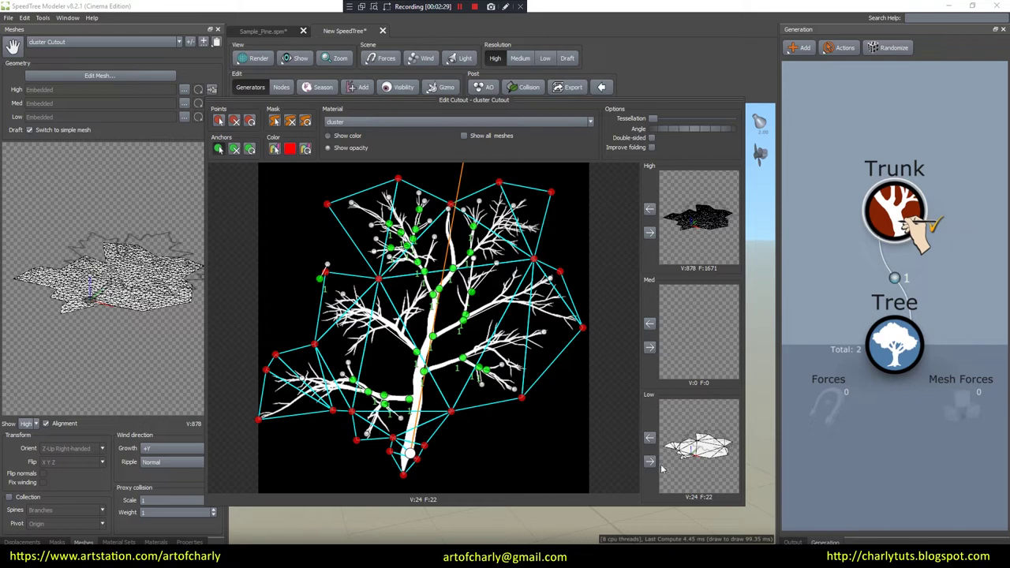
left_click(649, 461)
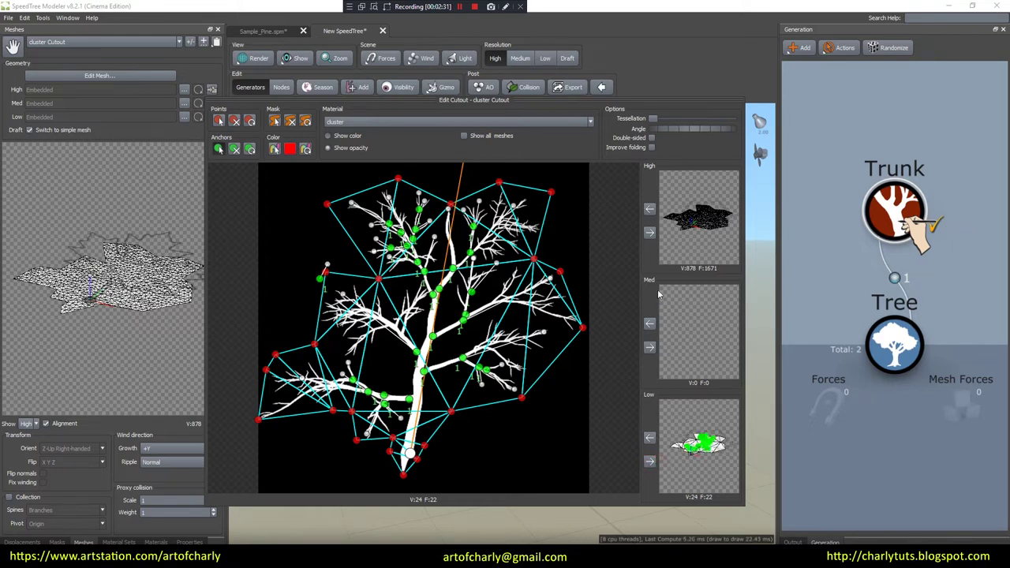
left_click_drag(653, 120, 707, 119)
left_click(649, 232)
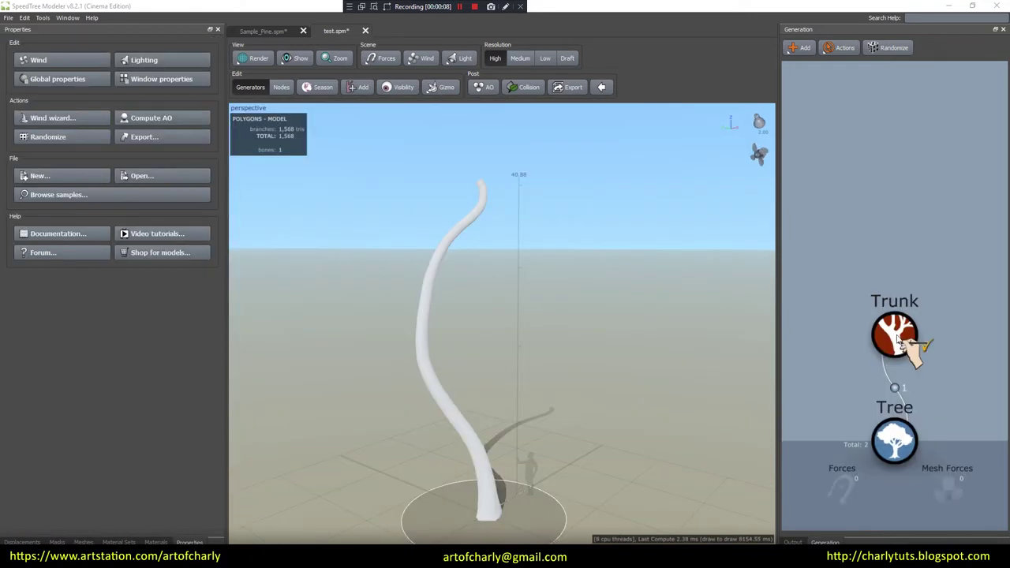
- Add a Leaf Mesh generator to the trunk and set its number to 19
left_click(903, 338)
left_click(809, 51)
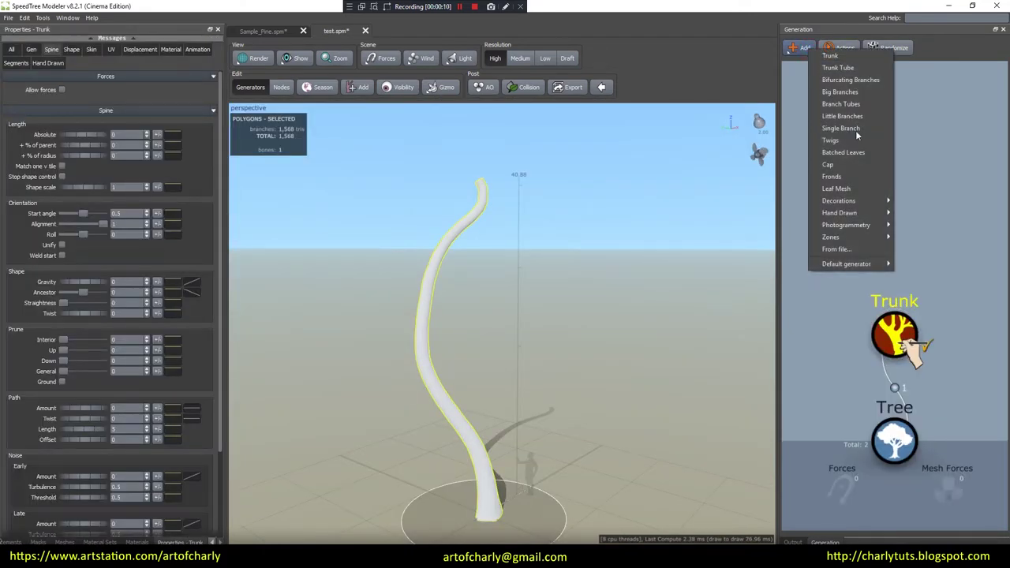
left_click(855, 188)
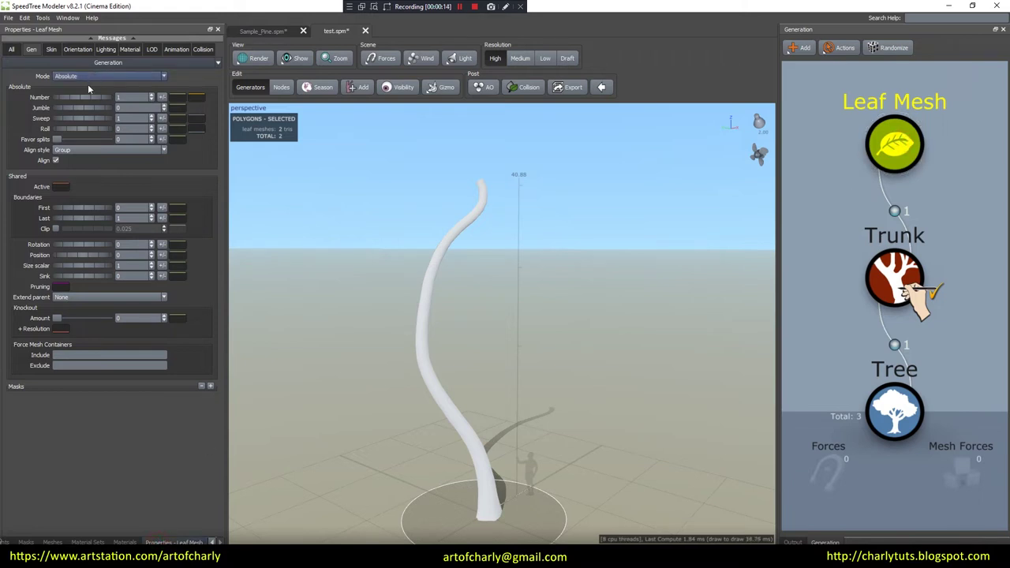
left_click_drag(87, 98, 228, 123)
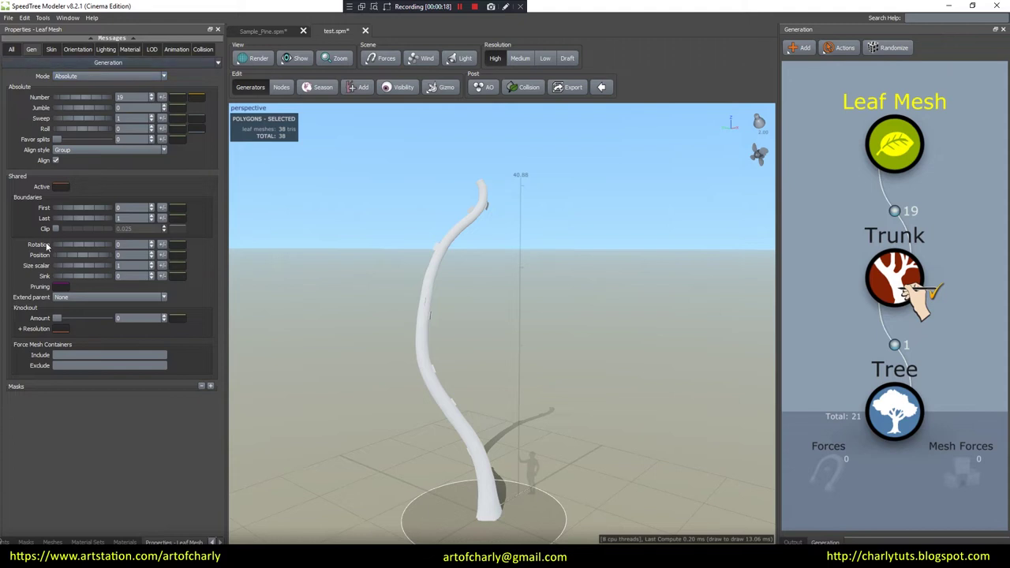
- Set the leaf mesh size to 7.94 and apply the cluster material to the leaf meshes
left_click(51, 49)
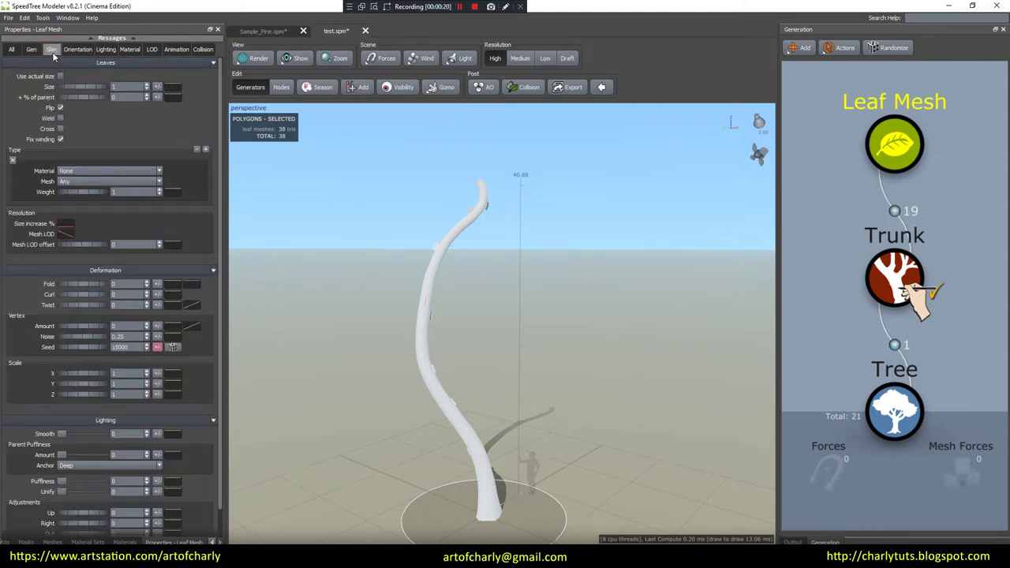
left_click_drag(68, 88, 478, 215)
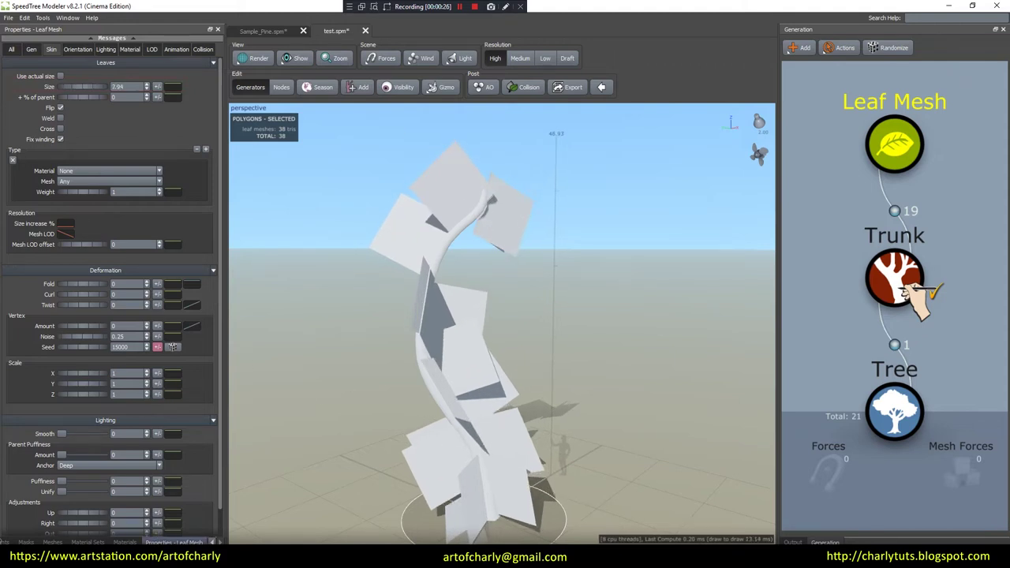
left_click(125, 542)
left_click_drag(14, 54, 16, 58)
left_click_drag(209, 73, 452, 182)
- Inspect the branch clusters up close, give the leaf mesh size a variance of 1.584, and set the size to 11.35
scroll(490, 340, "up", 5)
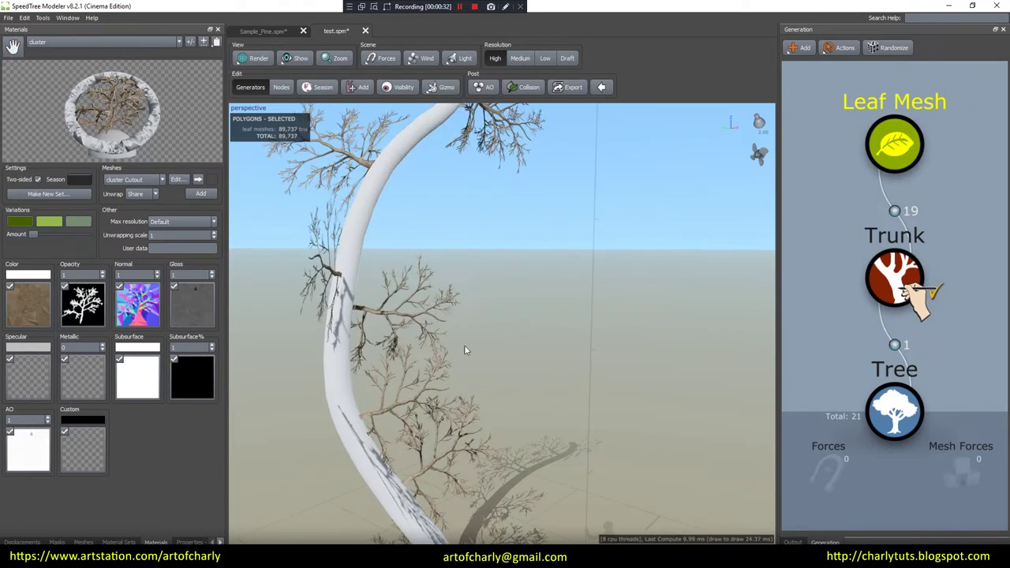
middle_click_drag(375, 303, 459, 250)
mouse_move(579, 309)
left_mouse_down()
mouse_move(539, 327)
mouse_move(481, 324)
mouse_move(568, 305)
left_mouse_up()
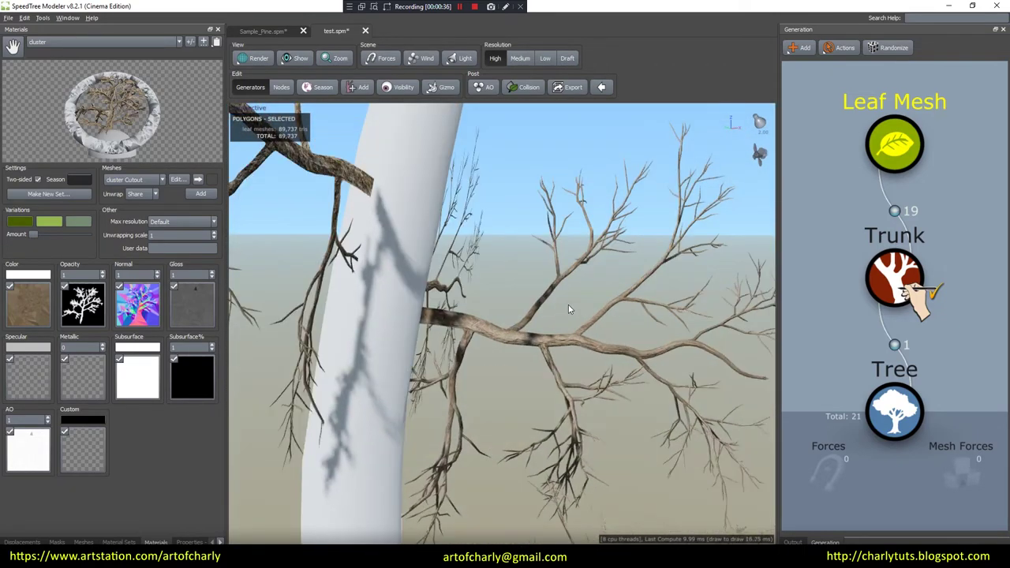
left_click(749, 118)
left_click_drag(733, 117, 759, 122)
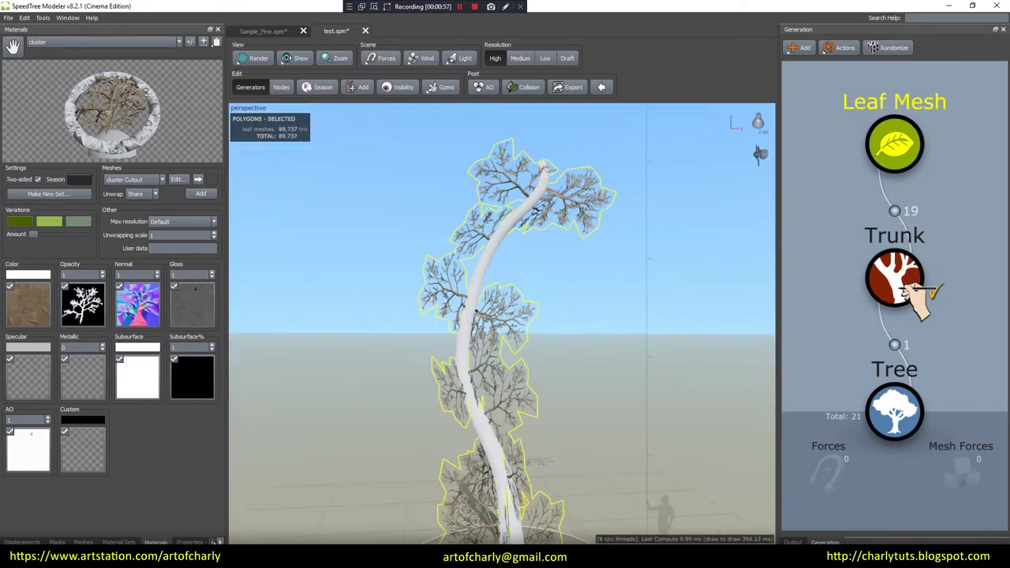
left_click(189, 542)
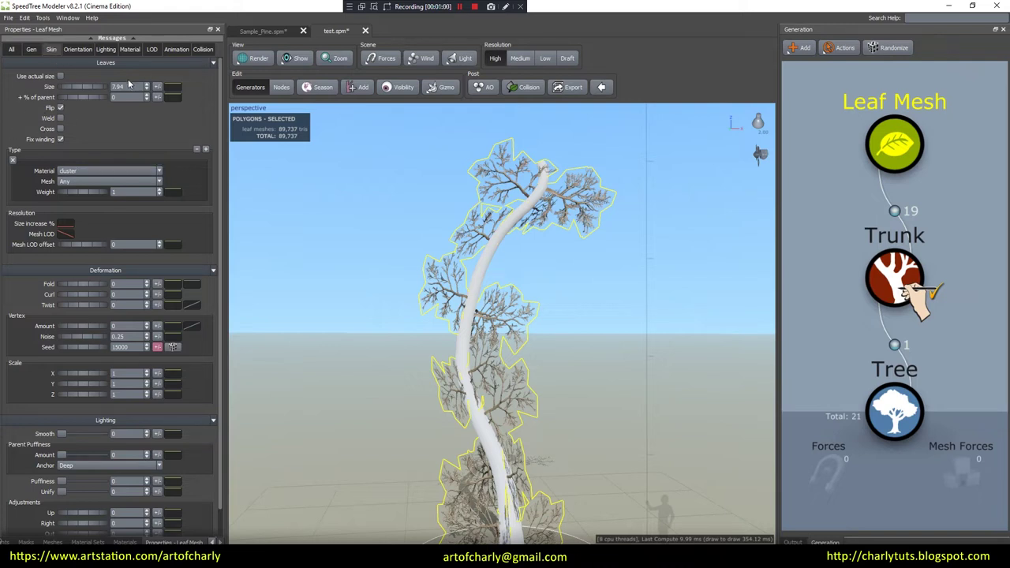
left_click(157, 87)
left_click_drag(240, 106, 179, 103)
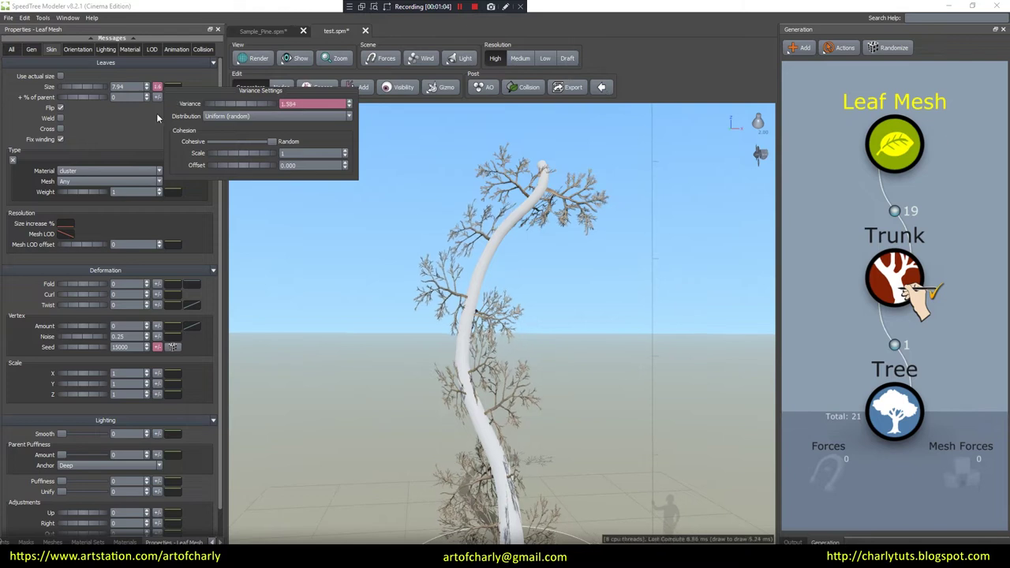
left_click(80, 84)
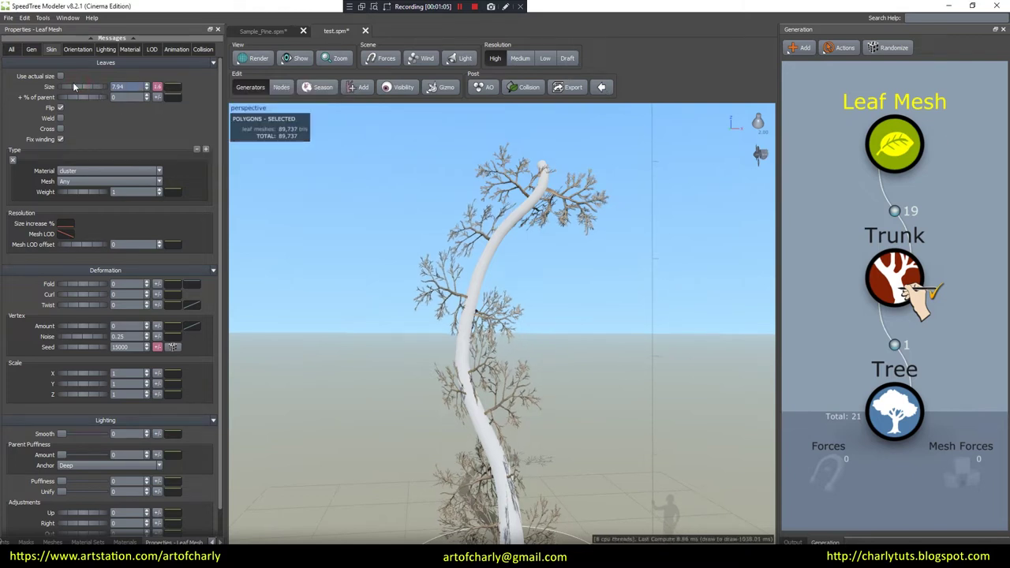
left_click_drag(92, 89, 229, 90)
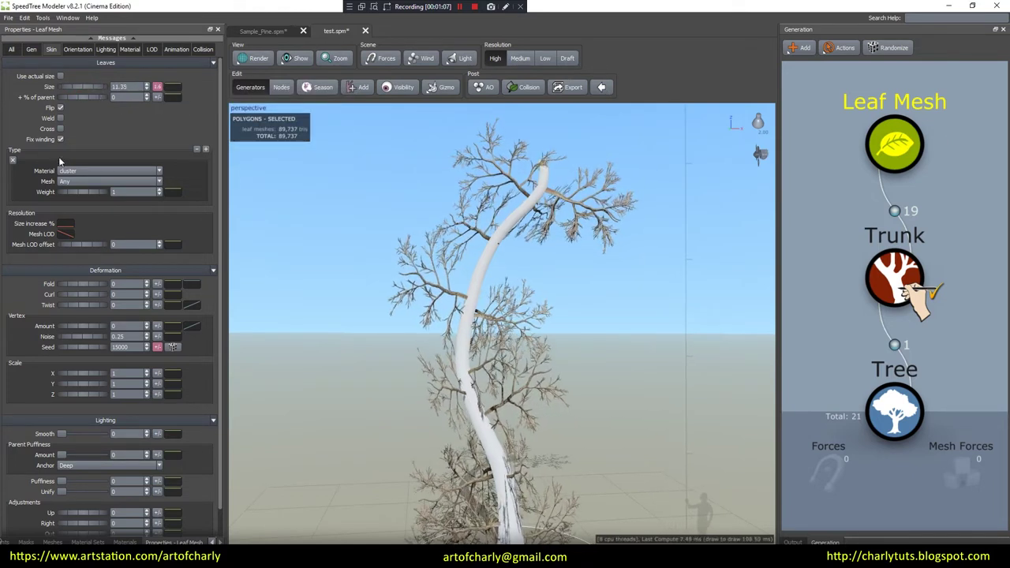
- Give the leaf mesh's fold a variance of 0.507 and add a smaller variance to its curl
left_click(158, 283)
left_click_drag(237, 300, 290, 338)
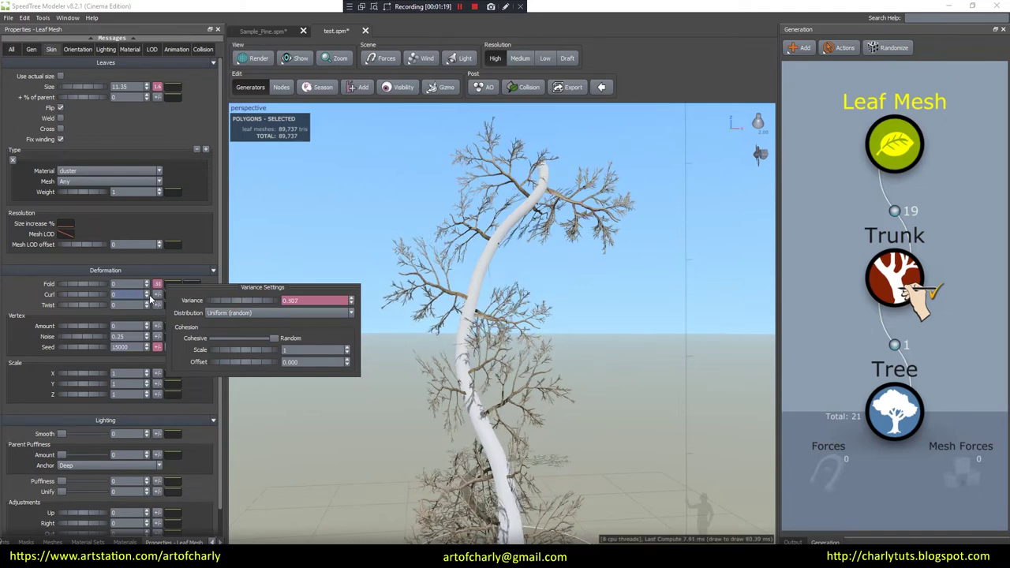
left_click(157, 294)
mouse_move(224, 310)
left_mouse_down()
mouse_move(344, 318)
mouse_move(210, 322)
left_mouse_up()
left_click(17, 324)
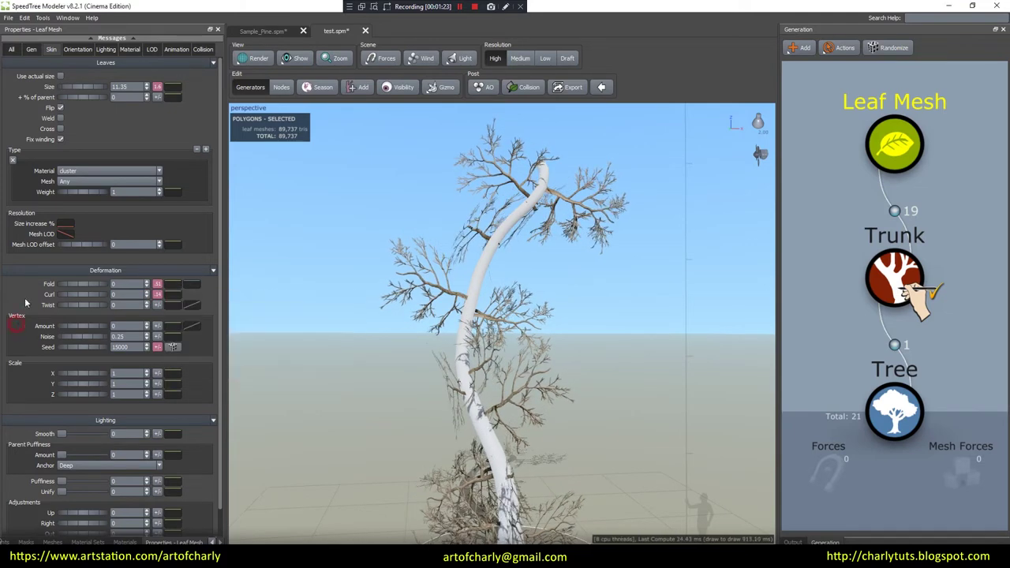
- Add variance to the leaf mesh's rotation and position along the trunk, and open the size scalar's variance settings
left_click(30, 49)
left_click(163, 244)
left_click_drag(282, 258, 379, 263)
left_click(162, 254)
left_click_drag(223, 280, 264, 285)
left_click(162, 265)
- Set the leaf mesh's final Up adjustment to -0.04 and its local orientation Align to 0.264
left_click(77, 50)
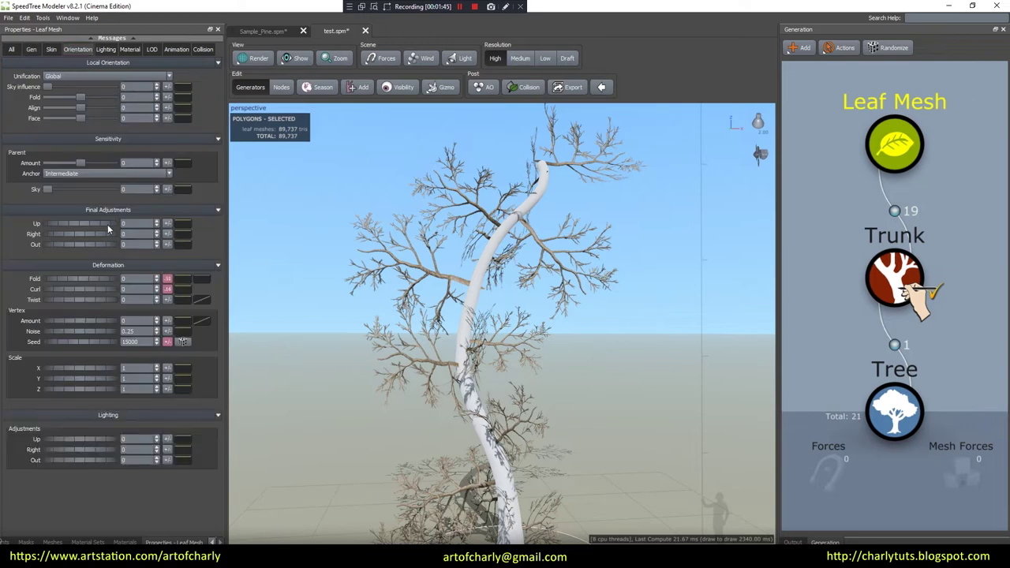
left_click_drag(64, 226, 62, 226)
left_click_drag(84, 110, 90, 108)
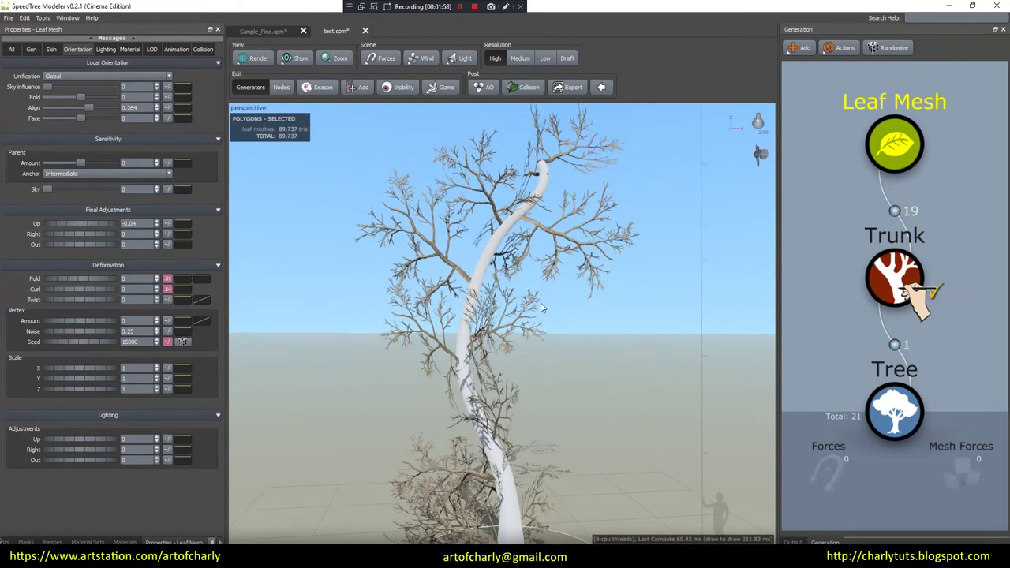
left_click_drag(321, 329, 513, 336)
left_click_drag(391, 344, 402, 274)
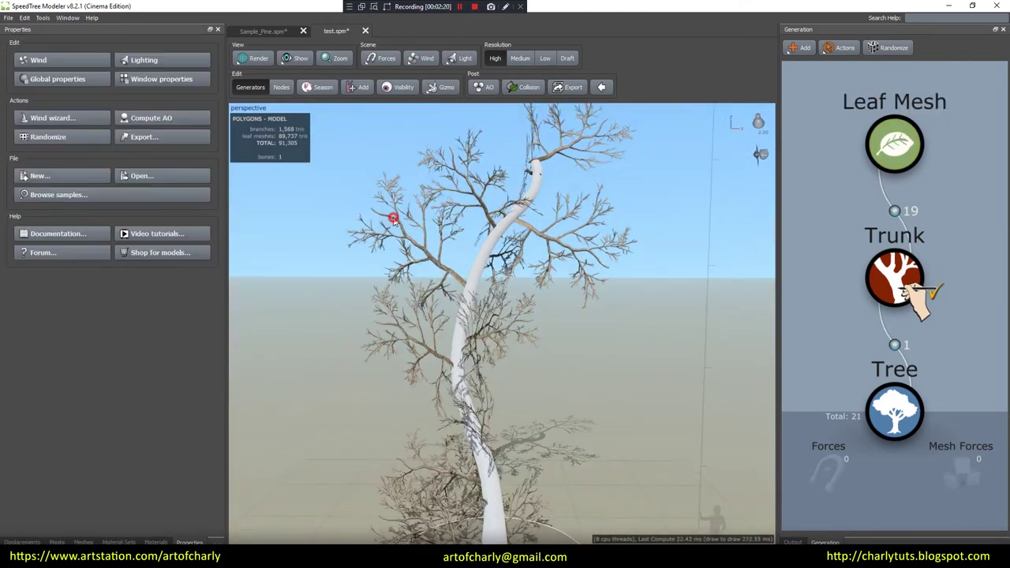
- Select the single branch cluster beside the upper trunk and offset its Fold by 0.015 and its Curl by -0.136
left_click(399, 221)
left_click(441, 228)
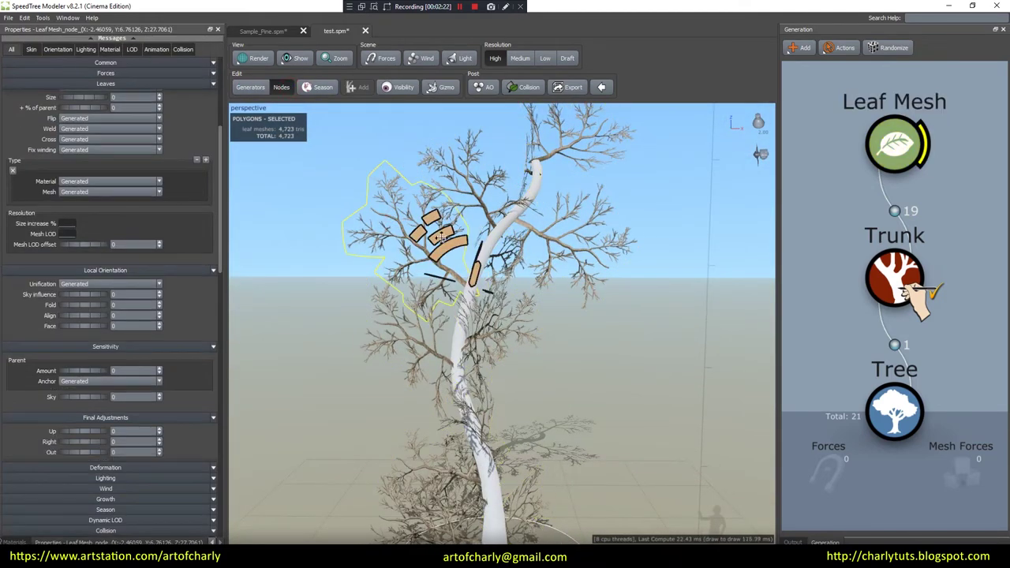
left_click_drag(416, 235, 417, 269)
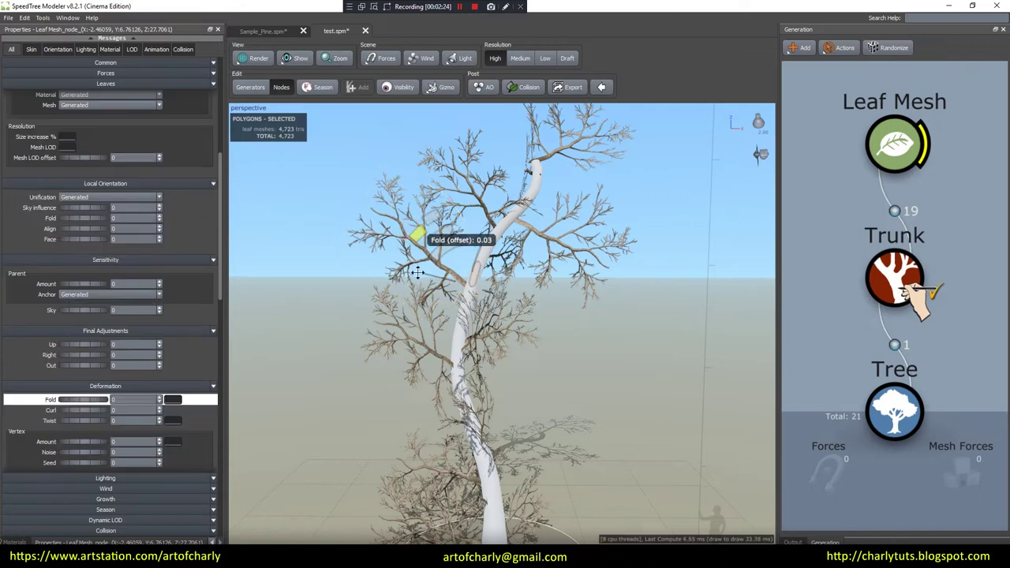
left_click_drag(435, 234, 422, 306)
left_click_drag(431, 217, 417, 269)
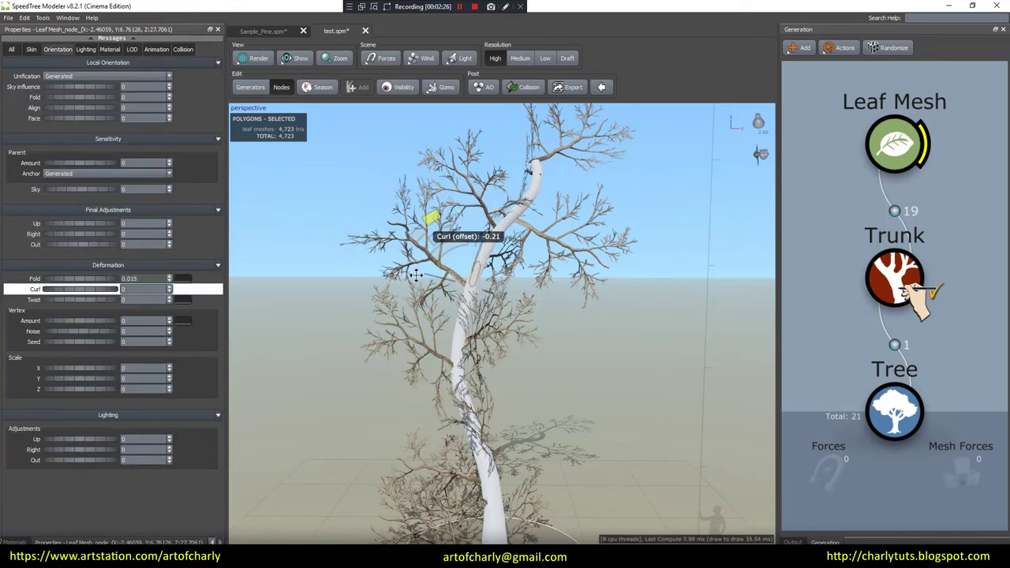
left_click_drag(422, 205, 422, 206)
- Reorient the selected cluster with final adjustments of Up -0.085, Right 0.046 and Out 0.015
mouse_move(453, 248)
left_mouse_down()
mouse_move(467, 233)
mouse_move(459, 245)
left_mouse_up()
left_click_drag(579, 338, 669, 344)
mouse_move(502, 256)
left_mouse_down()
mouse_move(495, 259)
mouse_move(500, 249)
left_mouse_up()
left_click_drag(631, 324, 655, 255)
left_click_drag(556, 270, 563, 276)
left_click_drag(626, 255, 483, 265)
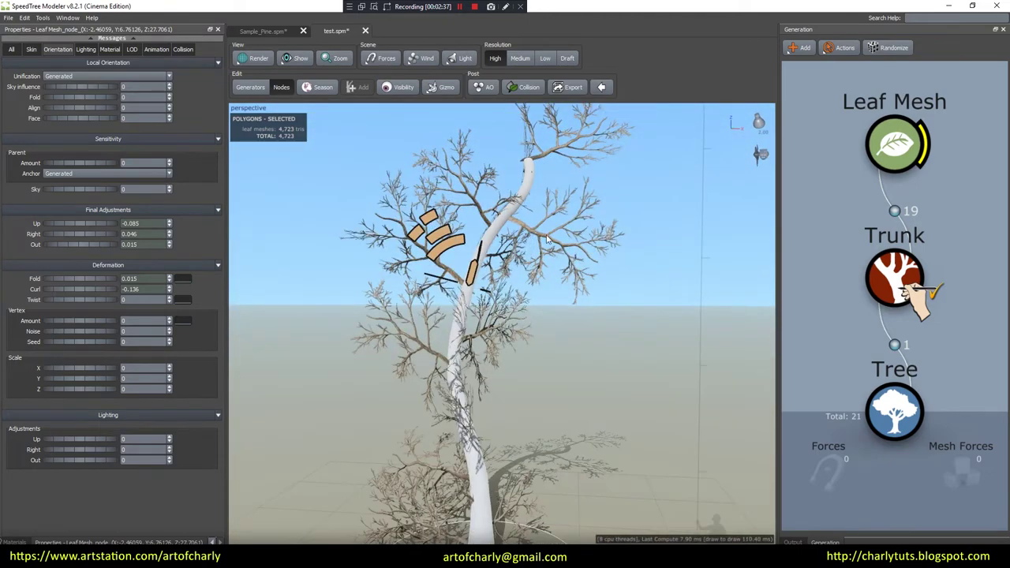
- Delete the individual branch clusters crowded around the base of the trunk
left_click_drag(520, 253, 544, 263)
left_click_drag(567, 331, 451, 181)
left_click_drag(568, 186, 605, 233)
left_click(606, 233)
scroll(537, 347, "down", 3)
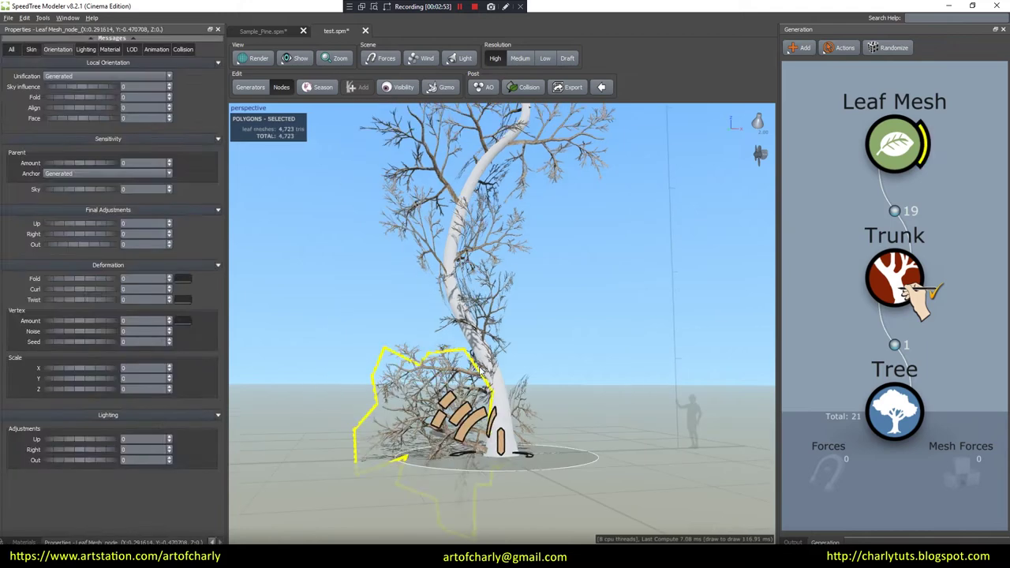
left_click(512, 395)
left_click(522, 411)
left_click(523, 412)
left_click(523, 412)
key("Delete")
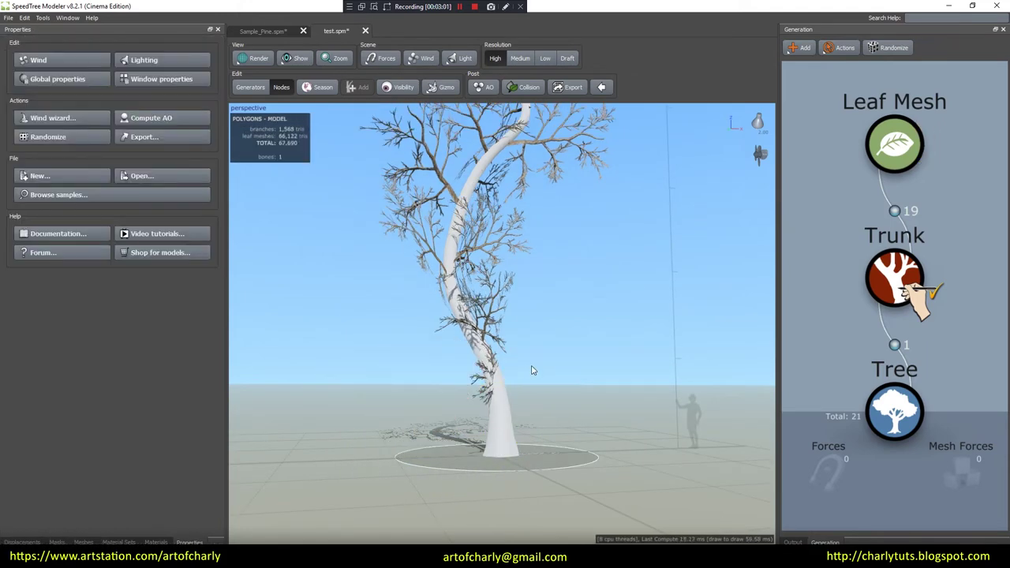
- Delete the remaining low branch clusters one by one along the other side of the lower trunk
left_click_drag(565, 337, 442, 347)
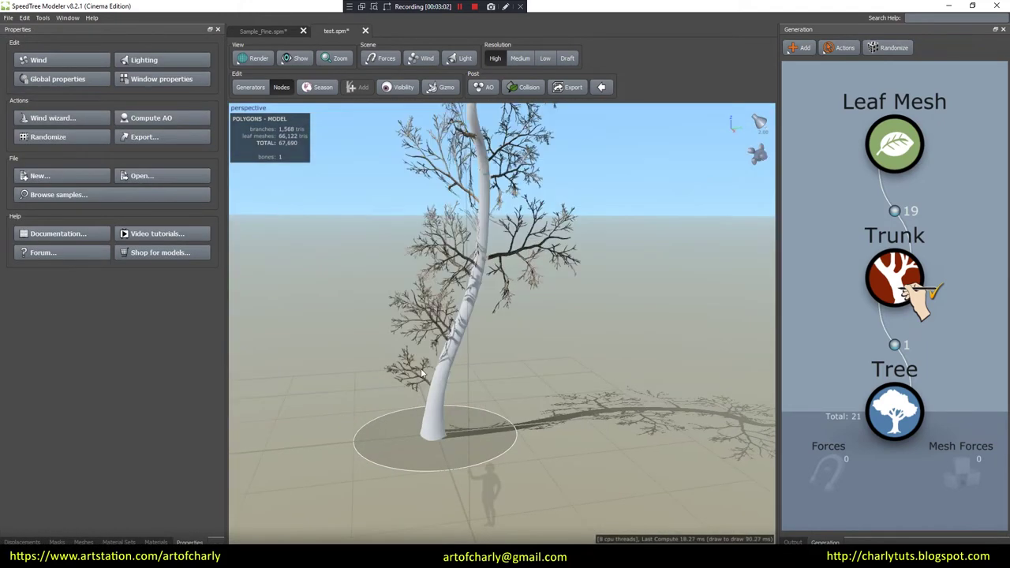
left_click(419, 373)
key("Delete")
left_click(437, 328)
key("Delete")
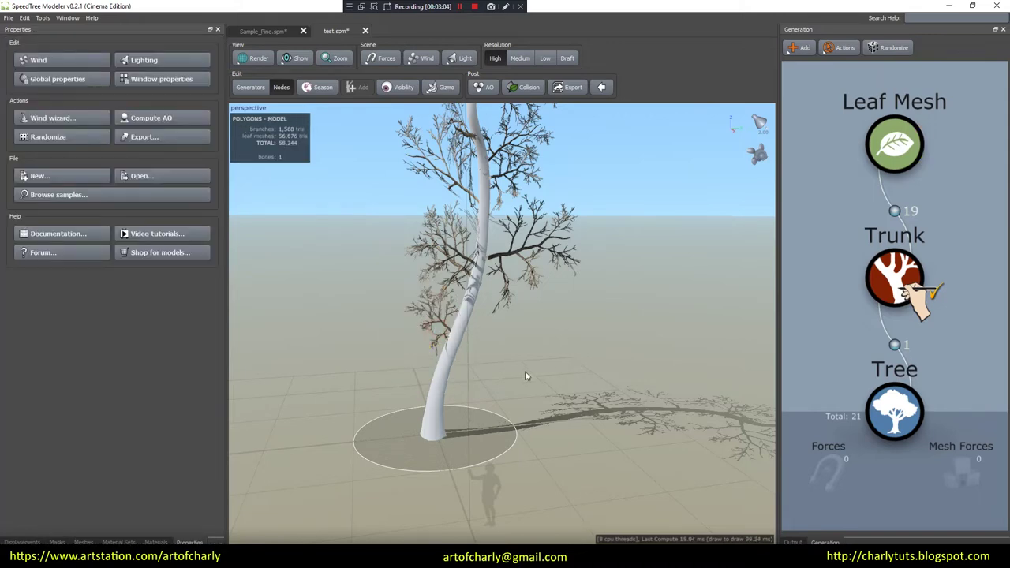
left_click(438, 327)
key("Delete")
left_click_drag(537, 327, 560, 316)
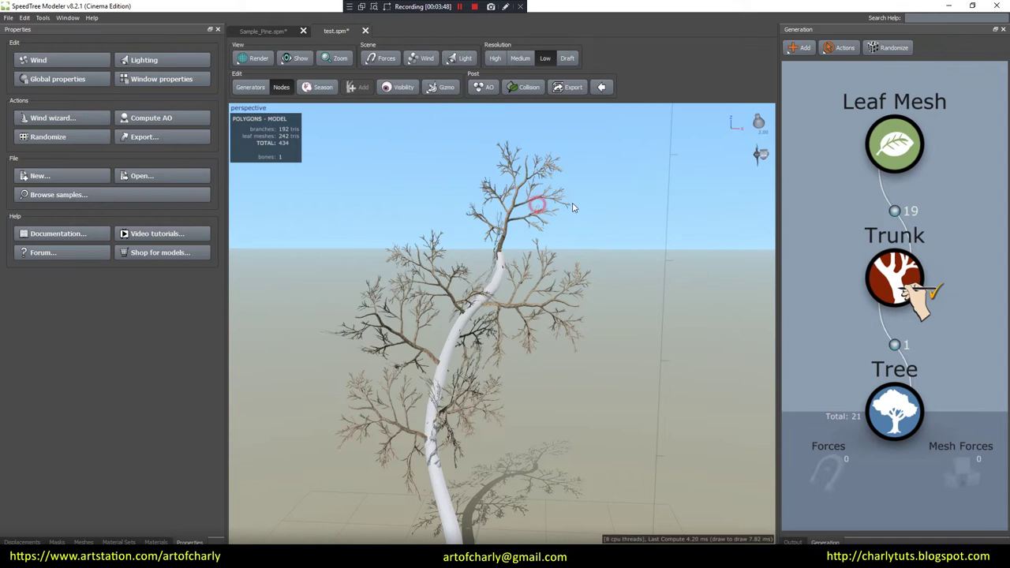
- Add a child Leaf Mesh generator to the existing cluster leaf mesh
left_click(873, 134)
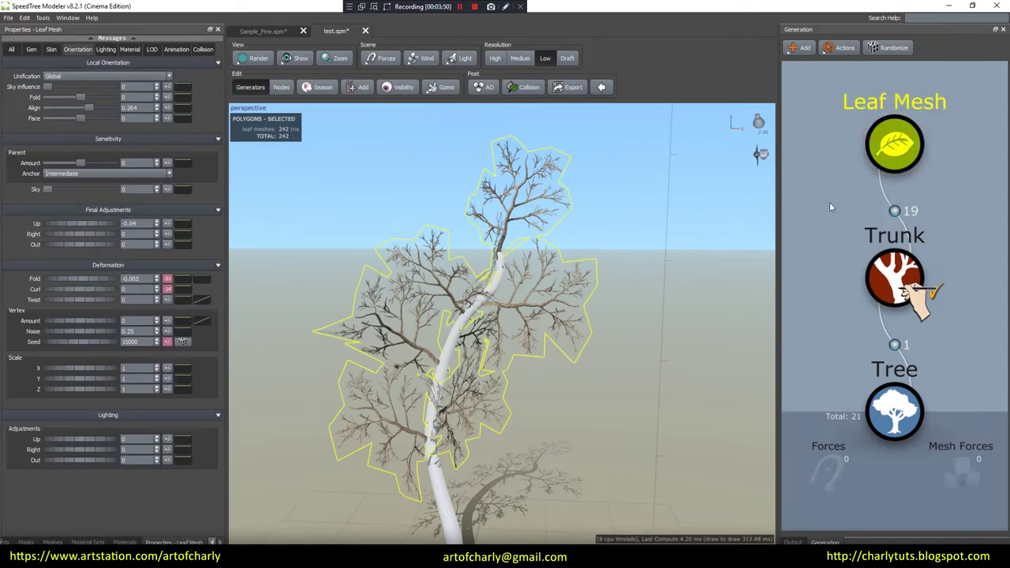
scroll(829, 202, "down", 2)
middle_click_drag(831, 193, 835, 278)
left_click(801, 48)
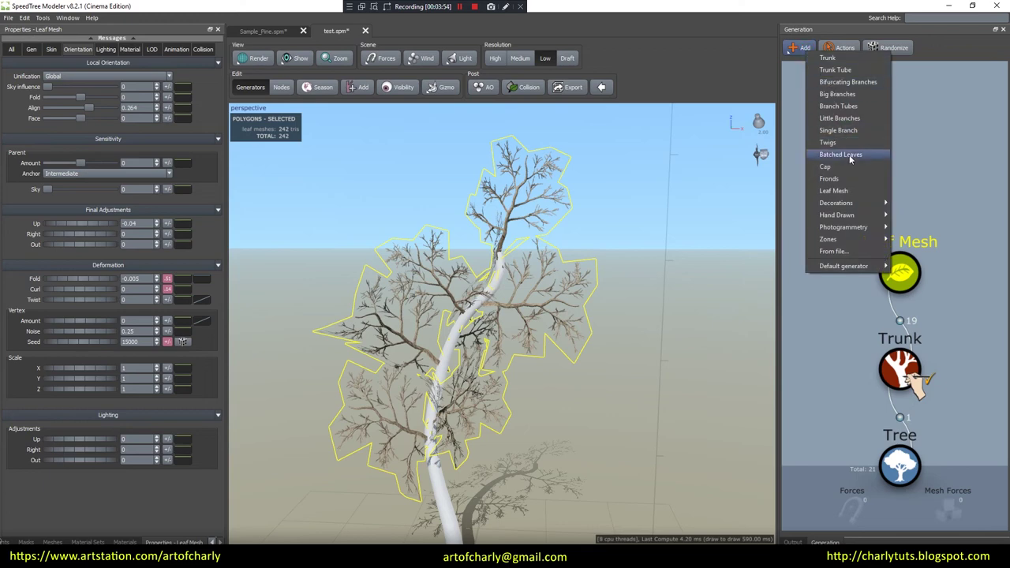
left_click(833, 191)
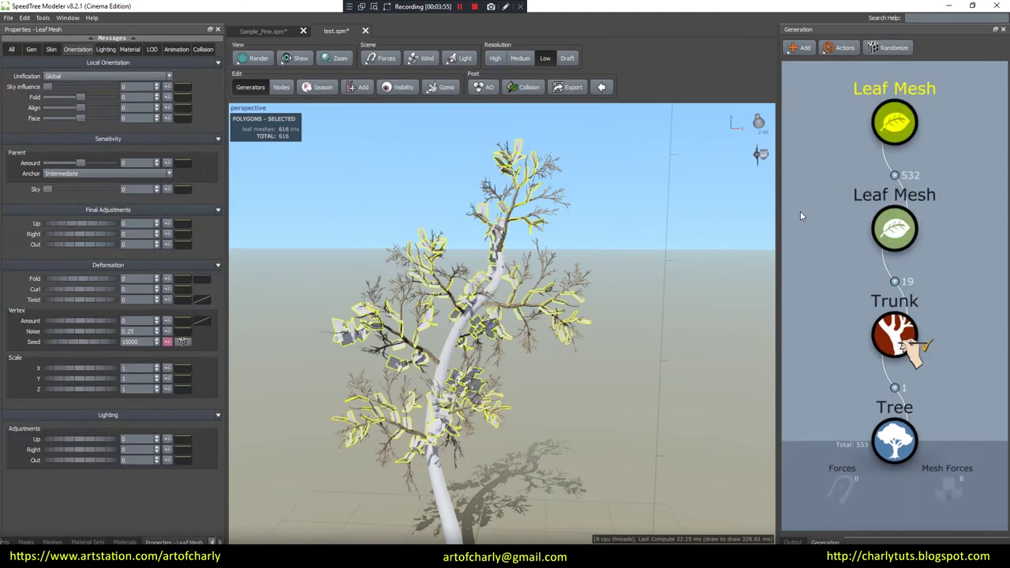
- Review the new leaf mesh's anchor choices and set its final Up adjustment to -0.06
scroll(604, 218, "up", 5)
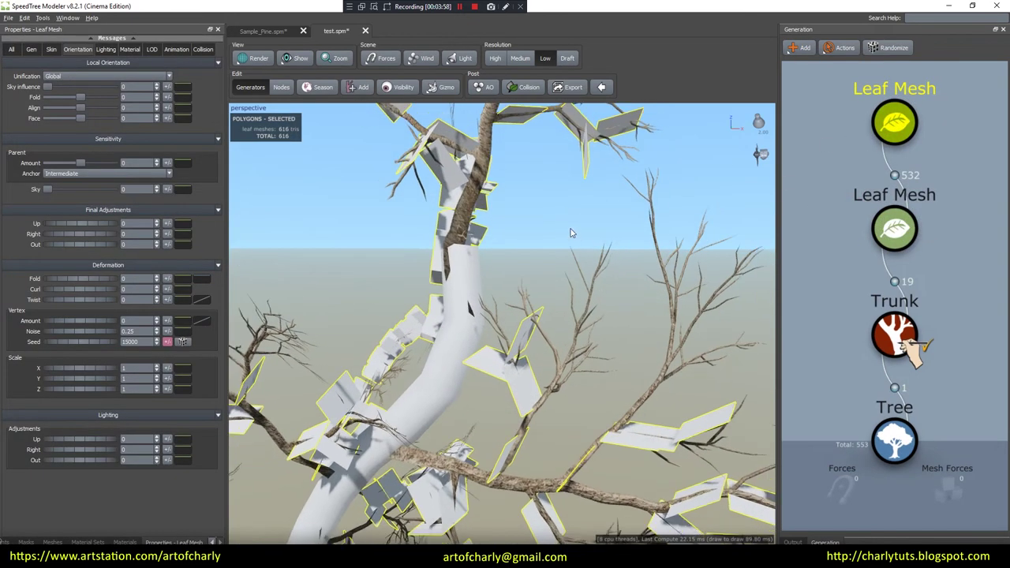
middle_click_drag(572, 233, 544, 315)
left_click_drag(544, 315, 650, 143)
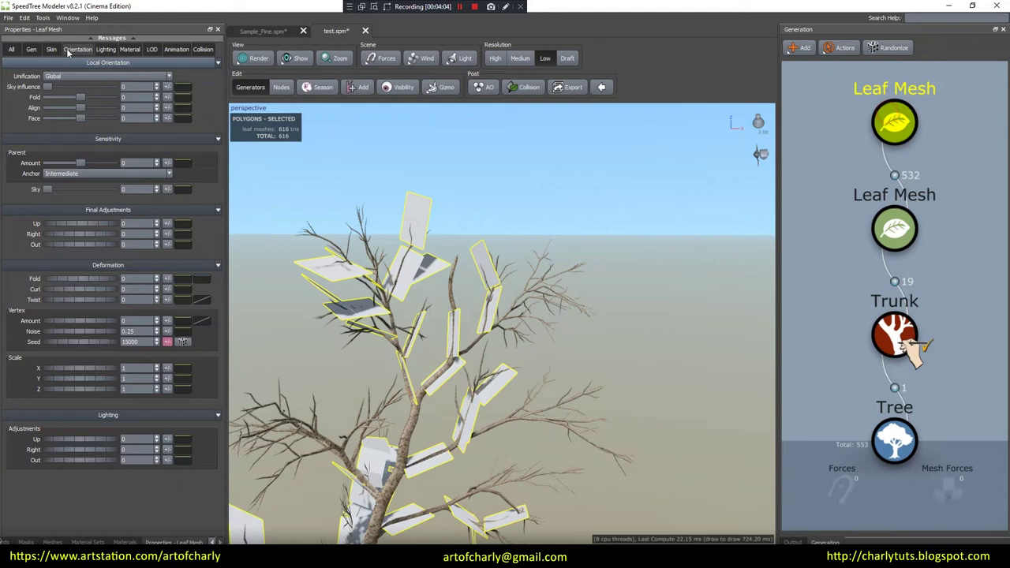
left_click(31, 49)
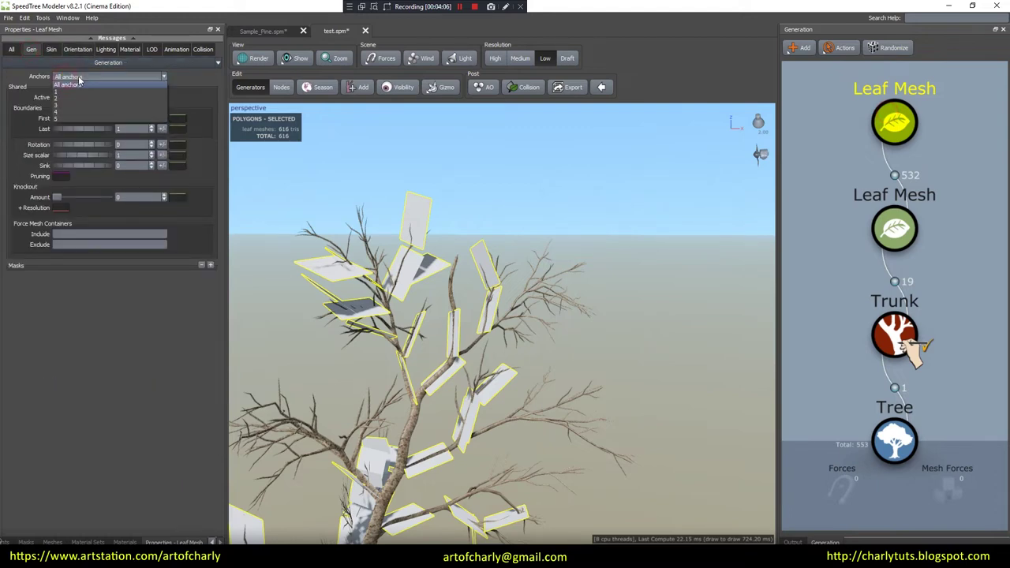
left_click(72, 223)
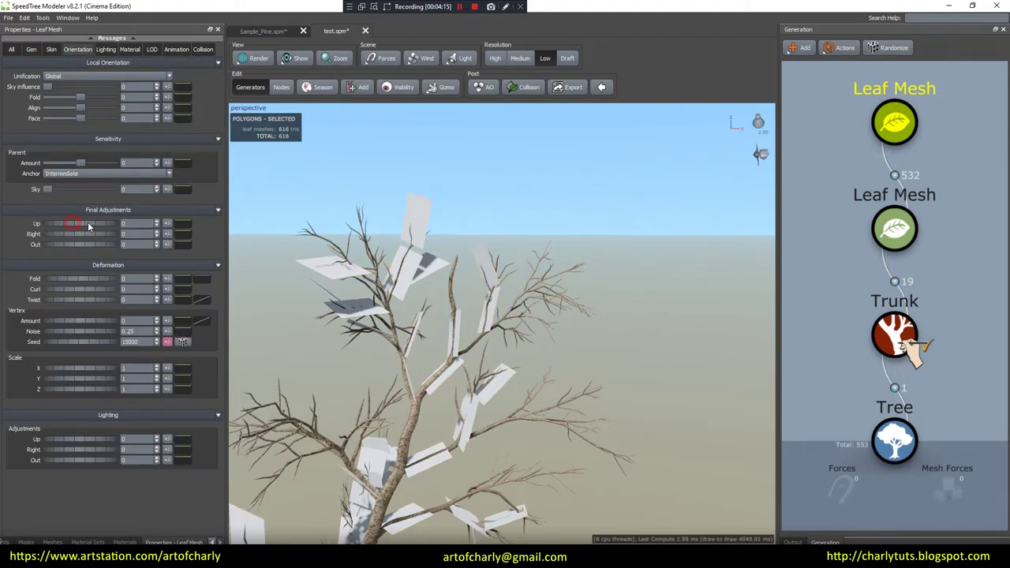
mouse_move(88, 226)
left_mouse_down()
mouse_move(103, 219)
mouse_move(65, 223)
mouse_move(80, 217)
left_mouse_up()
right_click_drag(573, 355, 568, 410)
left_click_drag(541, 292, 542, 343)
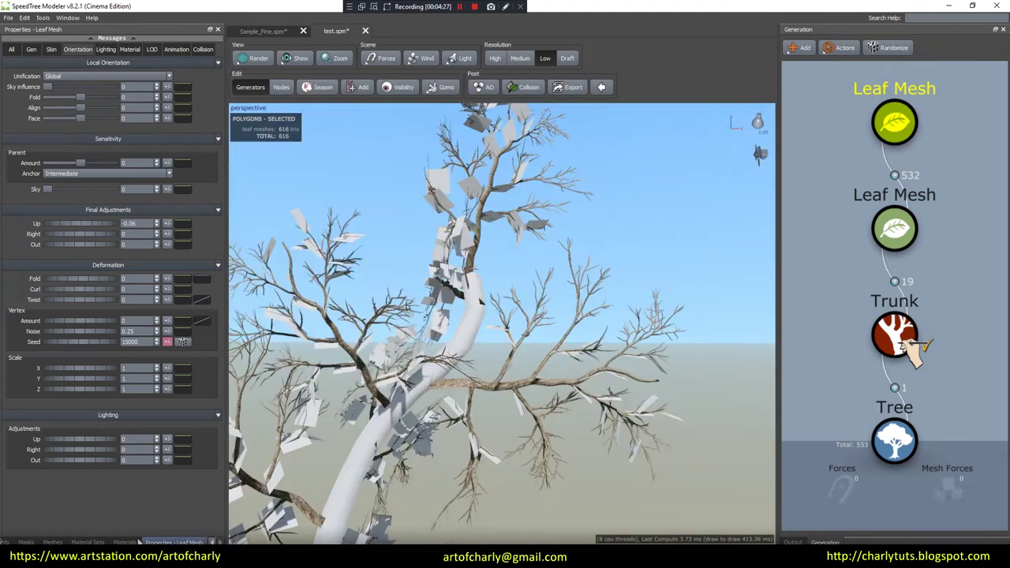
- Open the cluster cutout in the mesh editor and examine how its anchor points follow the branches
left_click(125, 542)
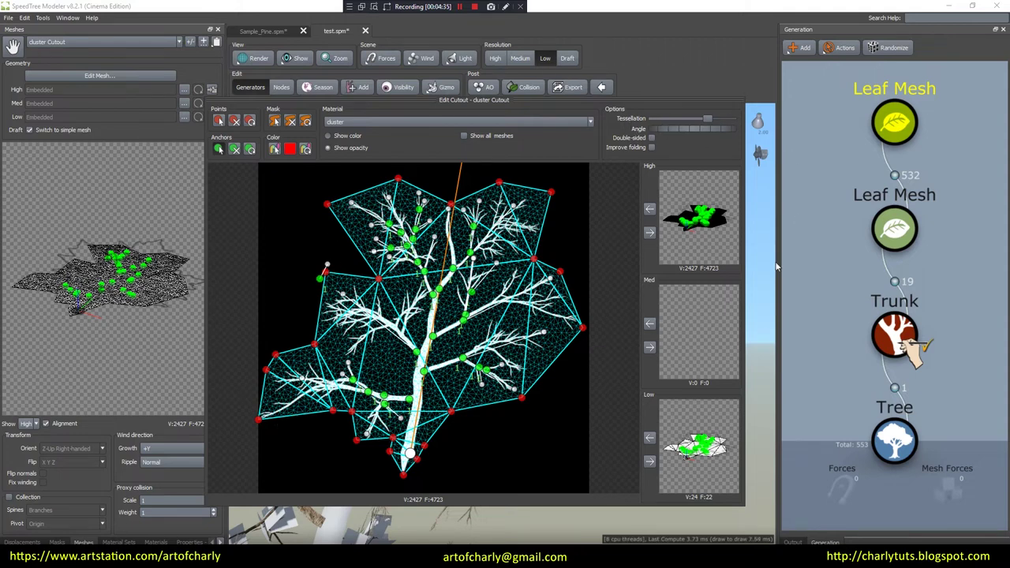
left_click(763, 249)
left_click_drag(657, 259, 401, 328)
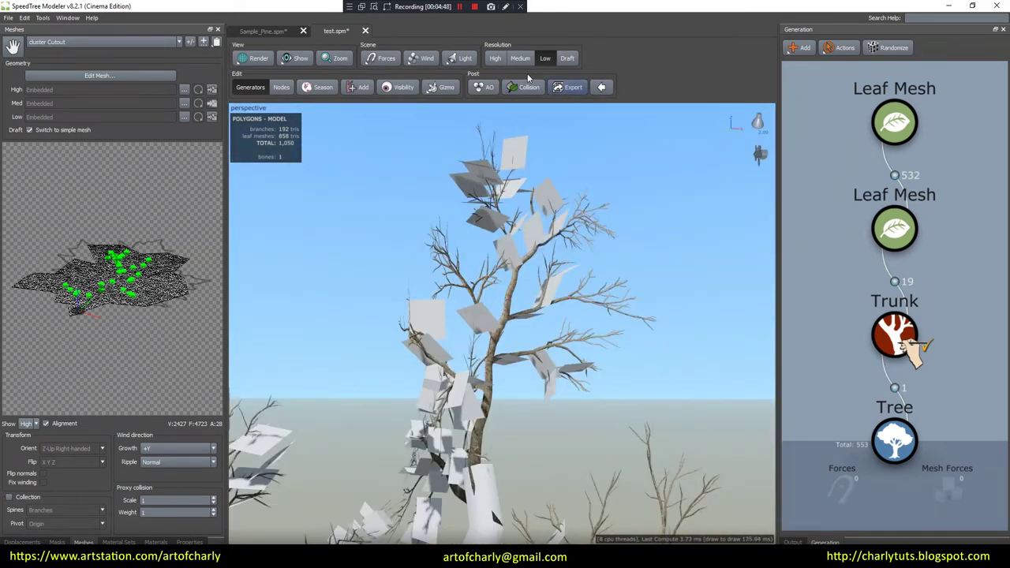
- Set collision to high quality and try cluster plane overlap prevention at Low and Medium
left_click(527, 87)
left_click(559, 137)
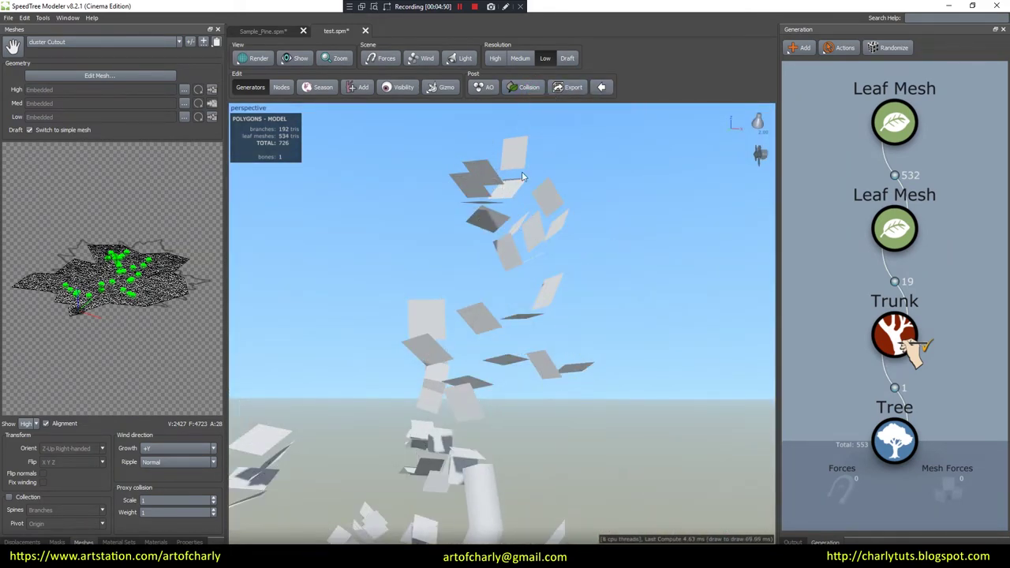
left_click(522, 87)
mouse_move(581, 146)
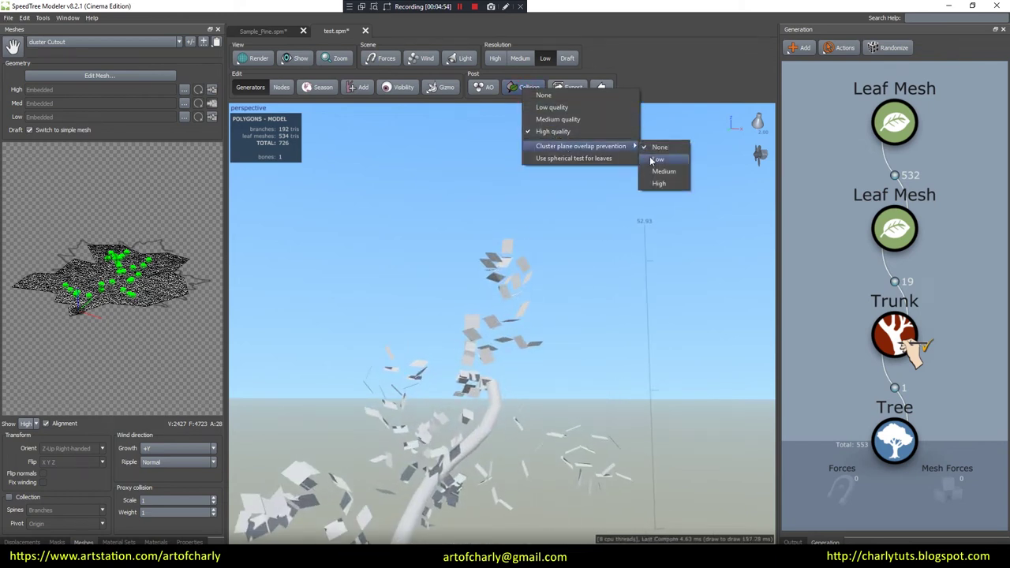
left_click(649, 160)
left_click(525, 86)
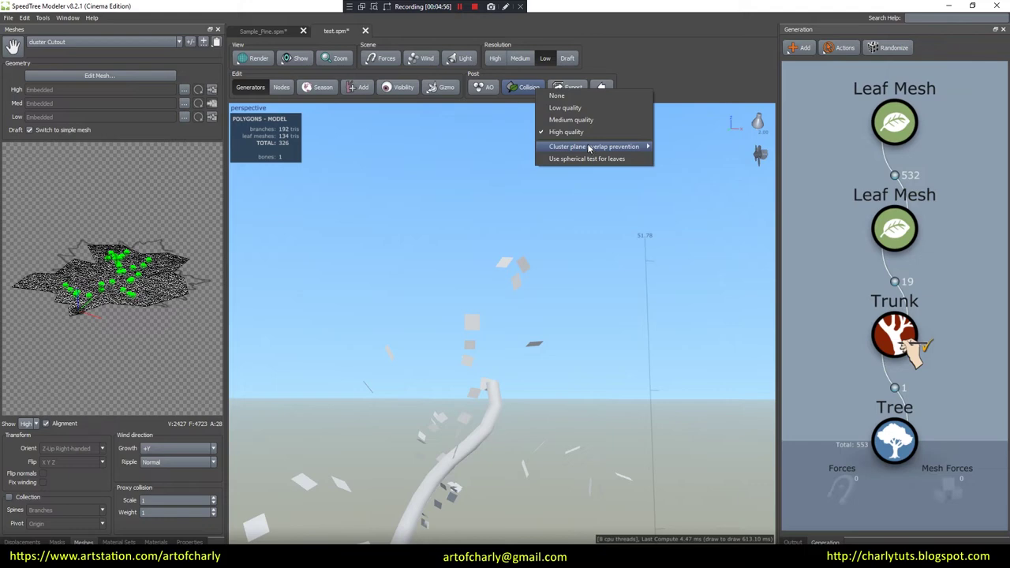
mouse_move(590, 146)
left_click(665, 171)
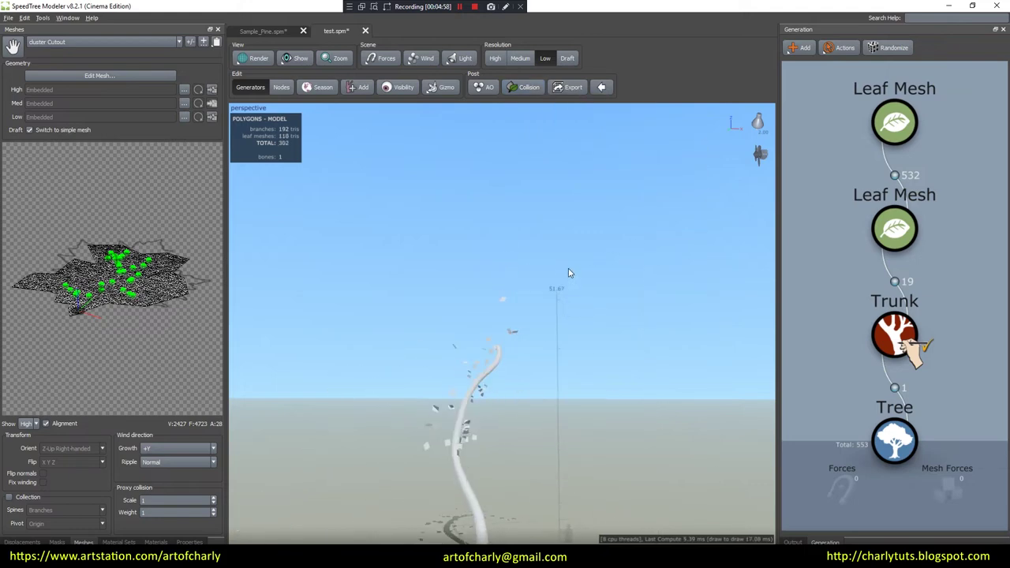
left_click_drag(557, 238, 513, 268)
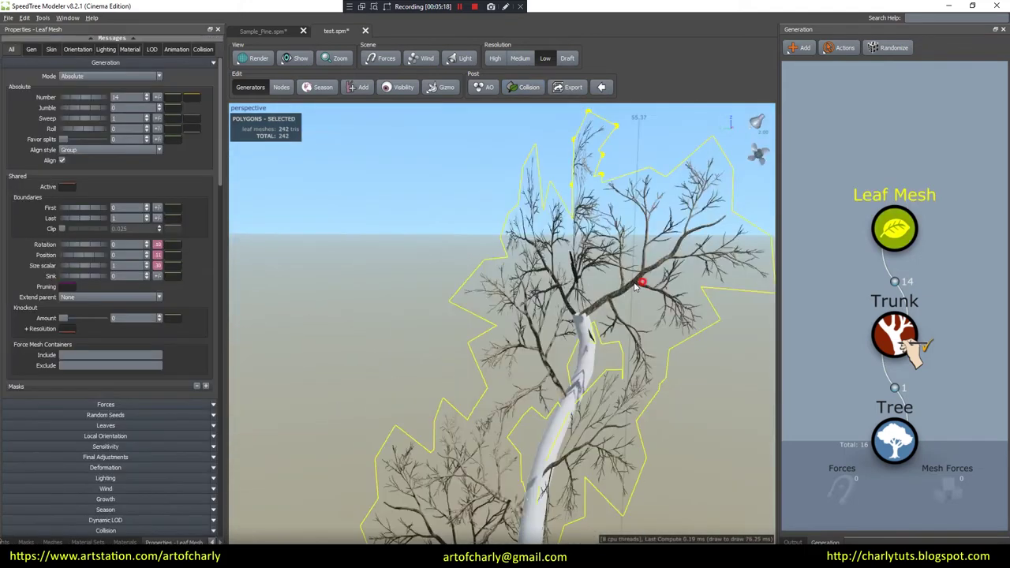
- In node editing, rotate one cluster below the trunk's tip with final adjustments of Right -0.169 and Out 0.145
left_click_drag(635, 286, 641, 308)
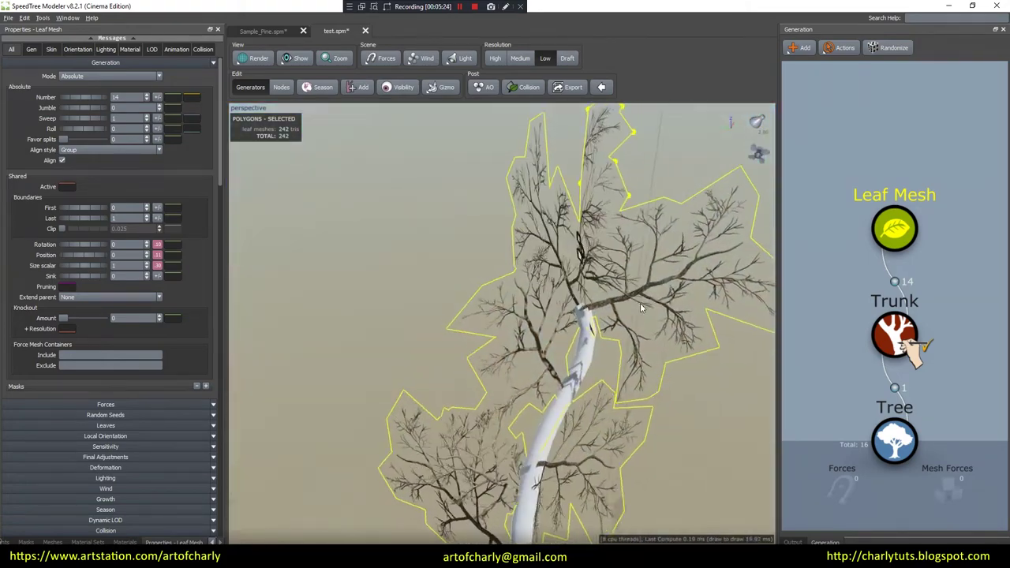
mouse_move(536, 355)
left_mouse_down()
mouse_move(552, 331)
mouse_move(548, 346)
left_mouse_up()
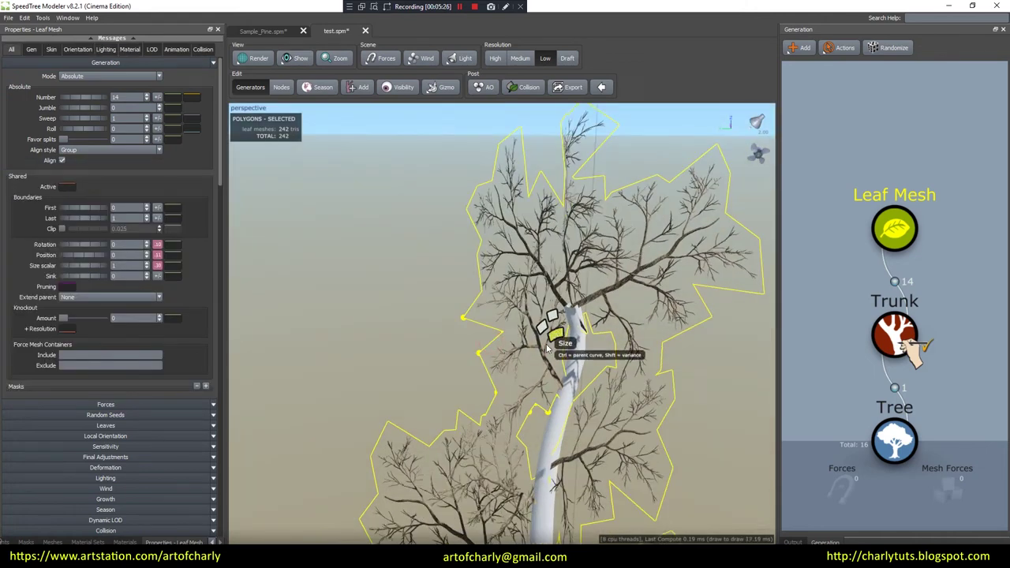
left_click(282, 87)
left_click_drag(600, 358, 511, 354)
mouse_move(408, 331)
left_mouse_down()
mouse_move(450, 323)
mouse_move(406, 315)
mouse_move(415, 327)
left_mouse_up()
left_click_drag(541, 327, 528, 331)
left_click_drag(449, 333, 448, 281)
left_click(523, 278)
left_click_drag(553, 306, 560, 341)
mouse_move(531, 301)
left_mouse_down()
mouse_move(544, 359)
mouse_move(531, 300)
left_mouse_up()
left_click_drag(580, 300, 528, 337)
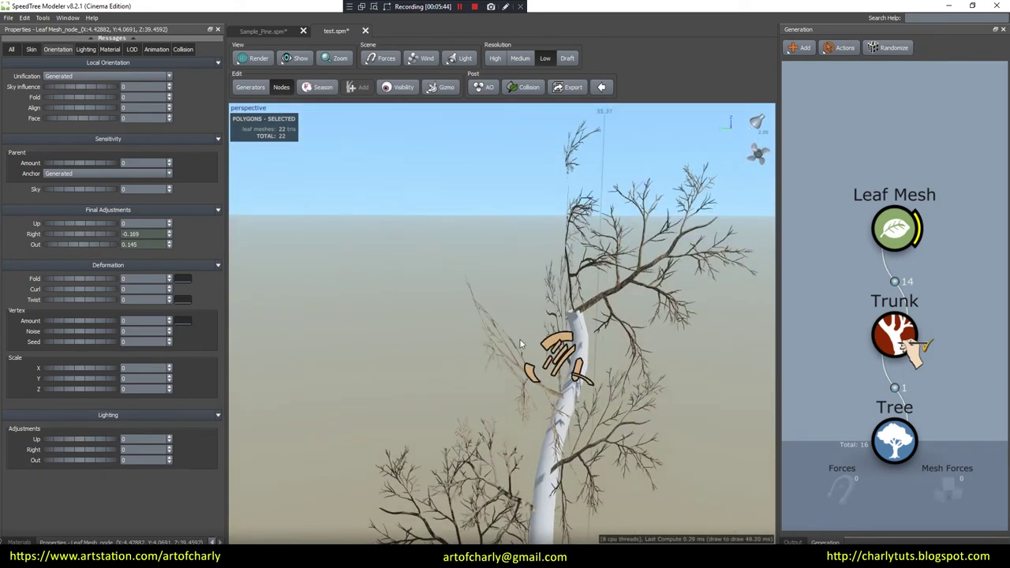
left_click(493, 339)
right_click_drag(464, 285, 450, 234)
- Return to generator editing, select the leaf mesh clusters and examine their distribution around the trunk
left_click(253, 89)
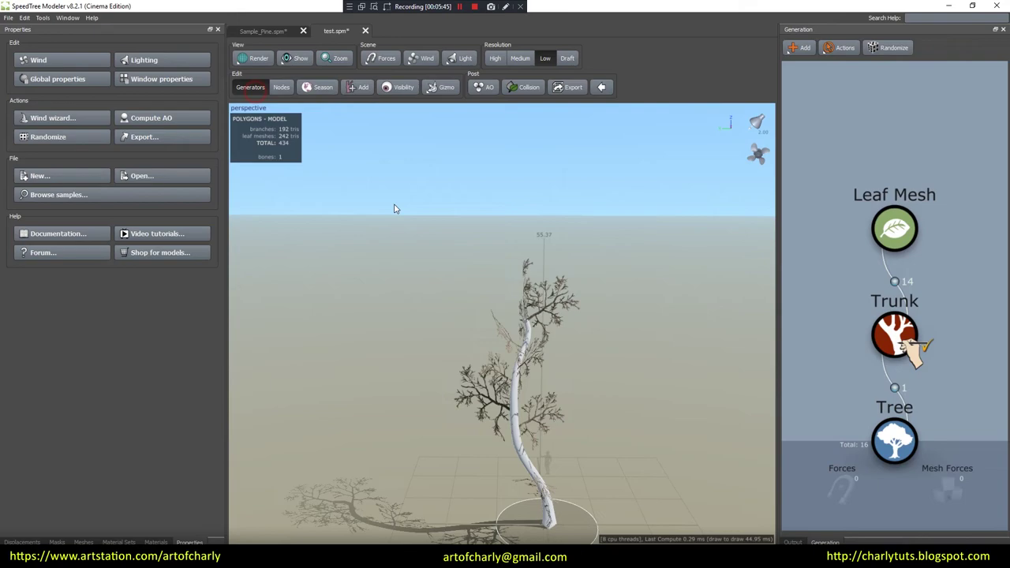
left_click_drag(444, 245, 506, 254)
left_click(559, 317)
scroll(642, 312, "up", 5)
left_click_drag(647, 327, 515, 362)
scroll(552, 284, "down", 3)
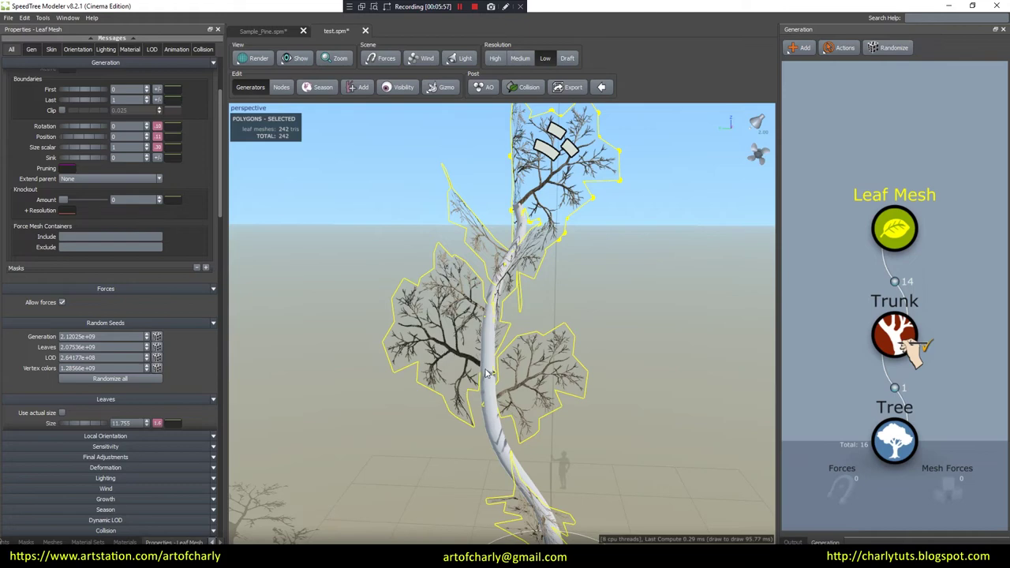
left_click_drag(487, 373, 438, 338)
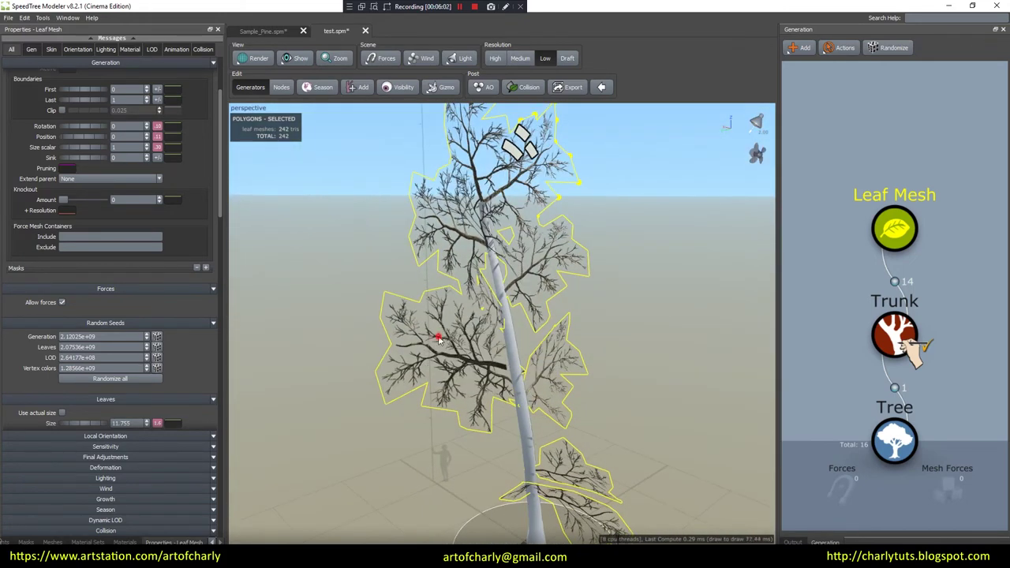
left_click(437, 336)
- Compare the leaves of the broadleaf tree with collision set to None and to High
left_click(283, 88)
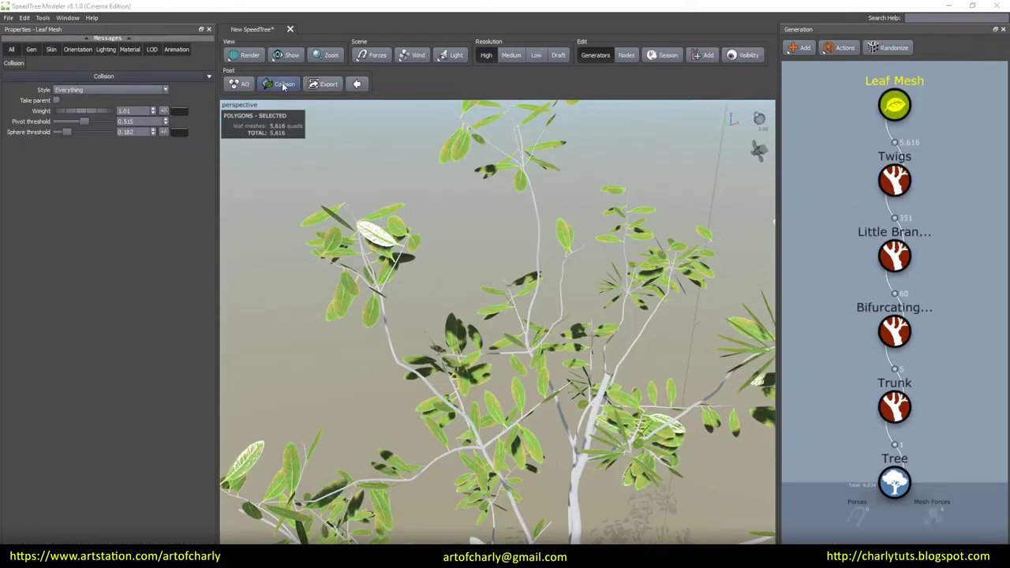
left_click(283, 85)
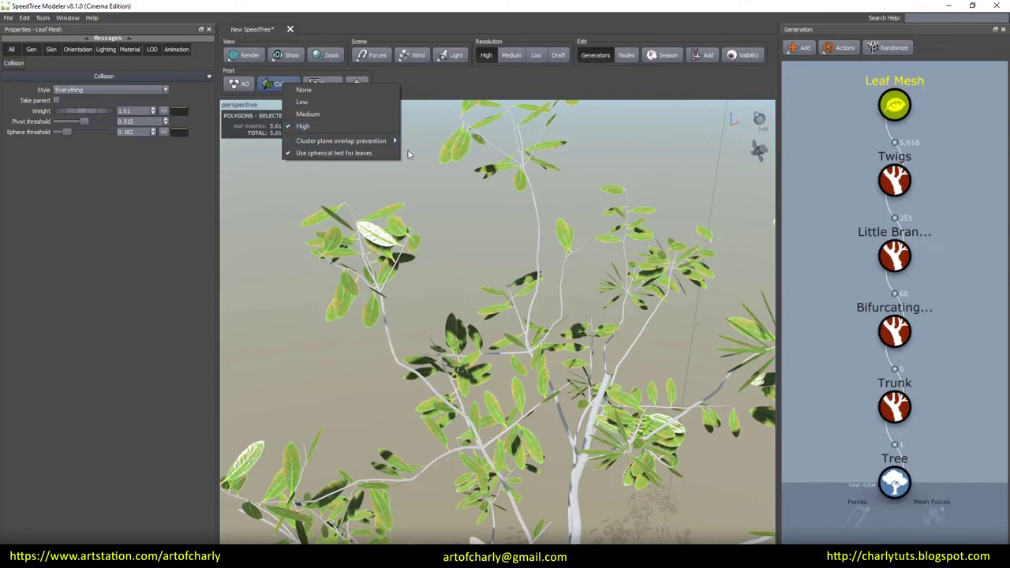
left_click(302, 126)
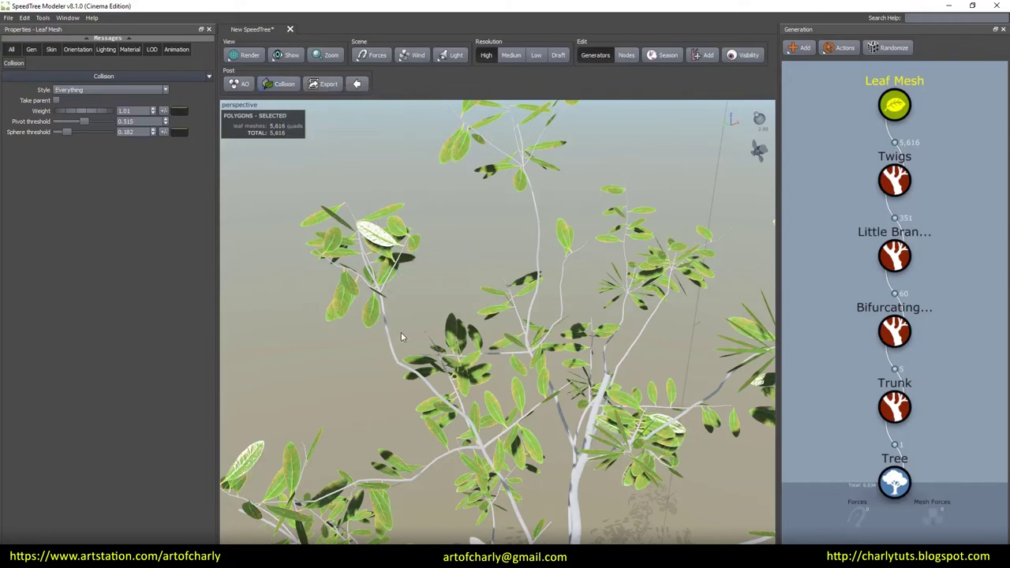
scroll(305, 180, "up", 3)
left_click(294, 90)
left_click(296, 95)
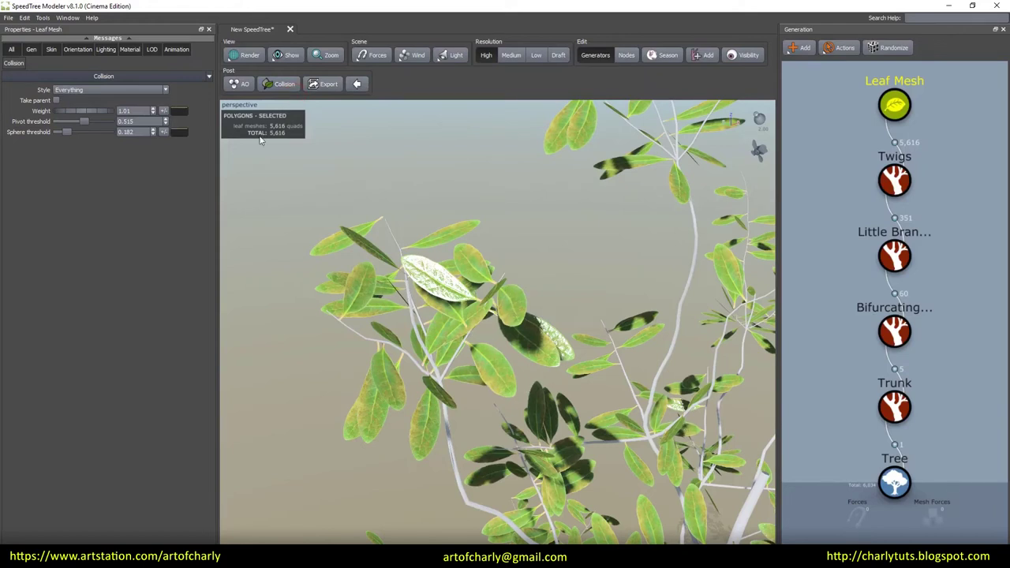
left_click(282, 85)
left_click(308, 128)
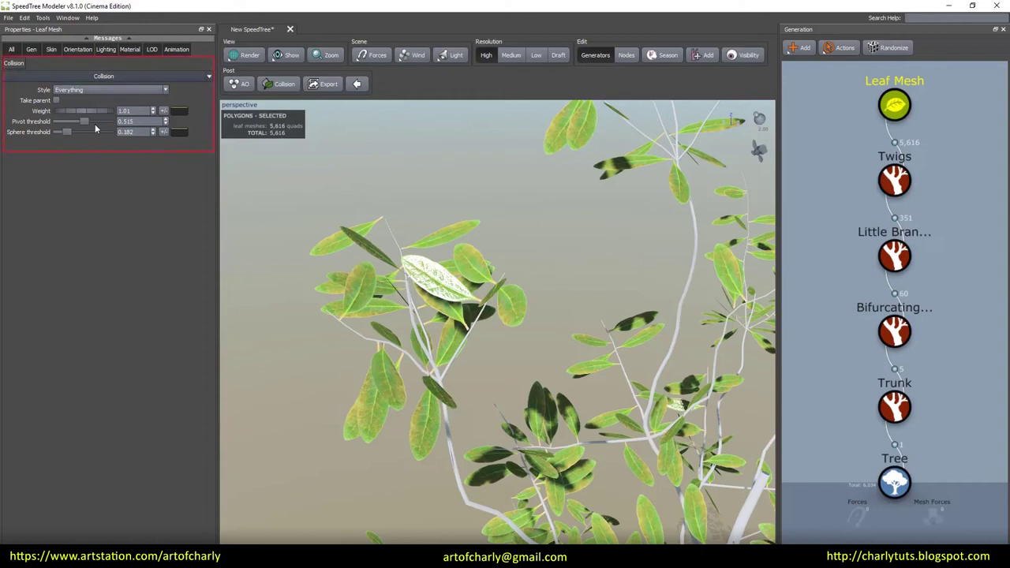
- Examine the collision style options available for the Leaf Mesh generator
left_click(71, 90)
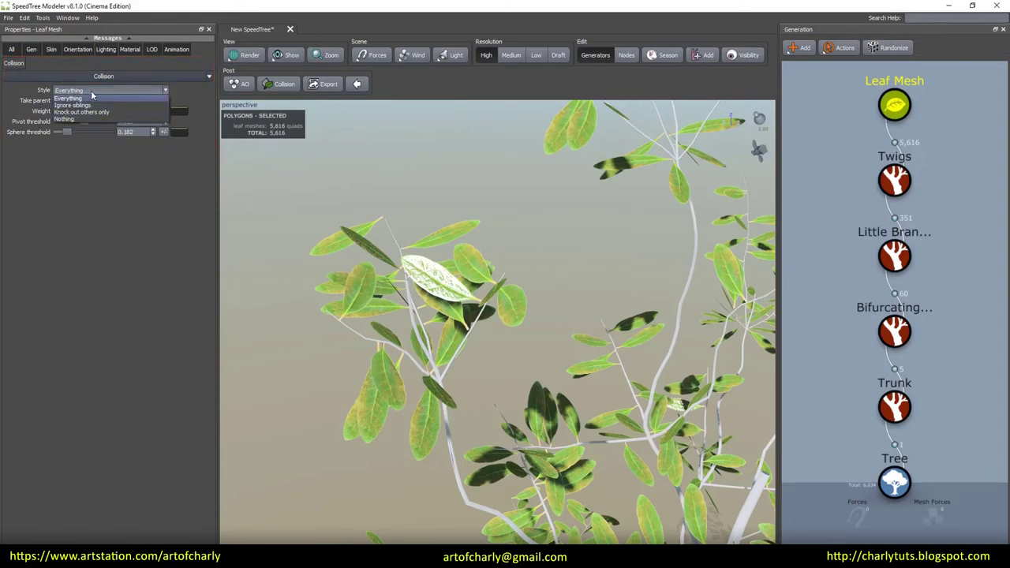
left_click(92, 97)
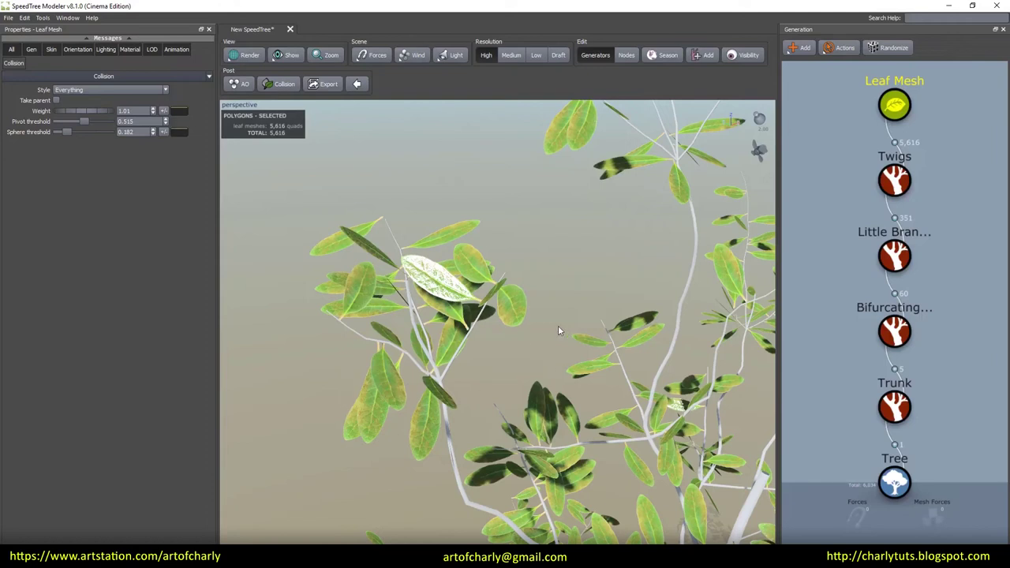
left_click(111, 90)
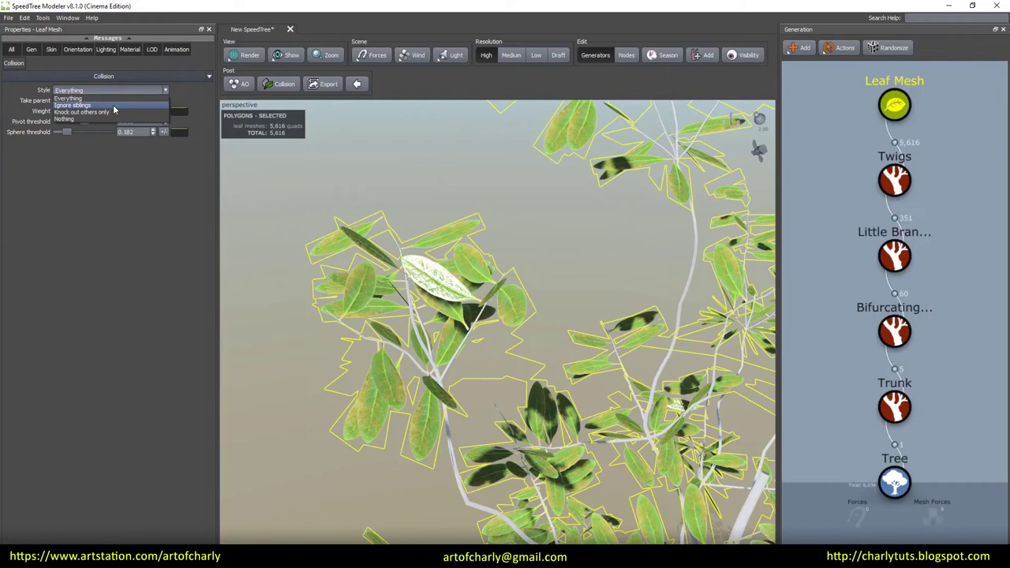
left_click(98, 271)
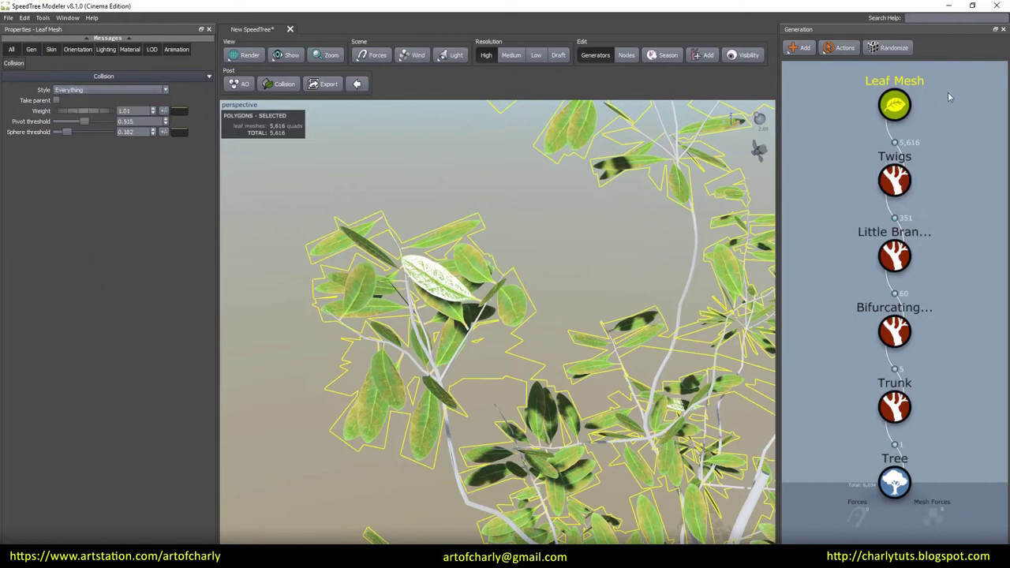
- Add a second Leaf Mesh generator to Twigs, with collision off and its generation number set to 7
right_click(894, 184)
mouse_move(912, 197)
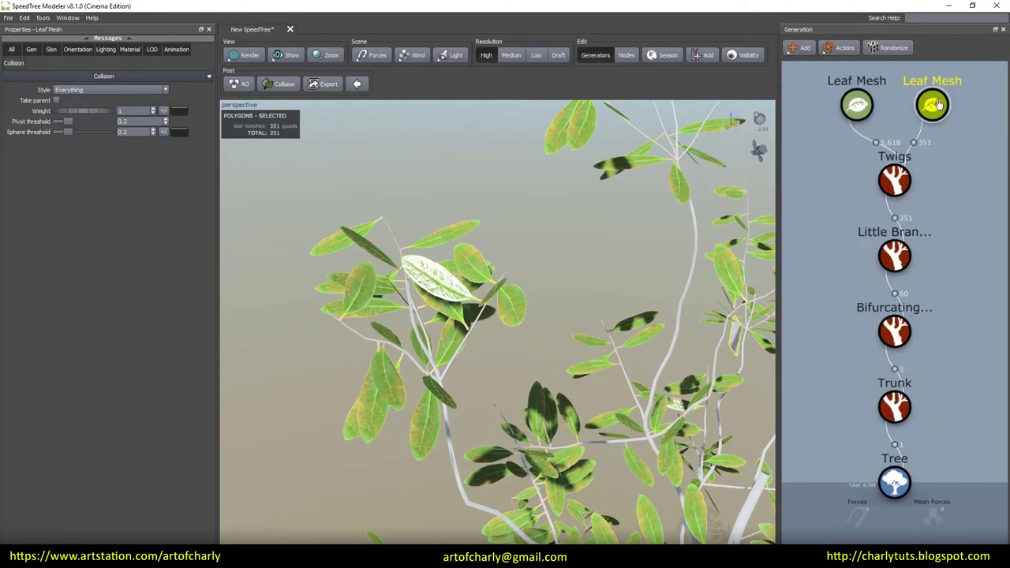
left_click(281, 84)
left_click(300, 91)
left_click(31, 49)
left_click_drag(58, 111, 116, 113)
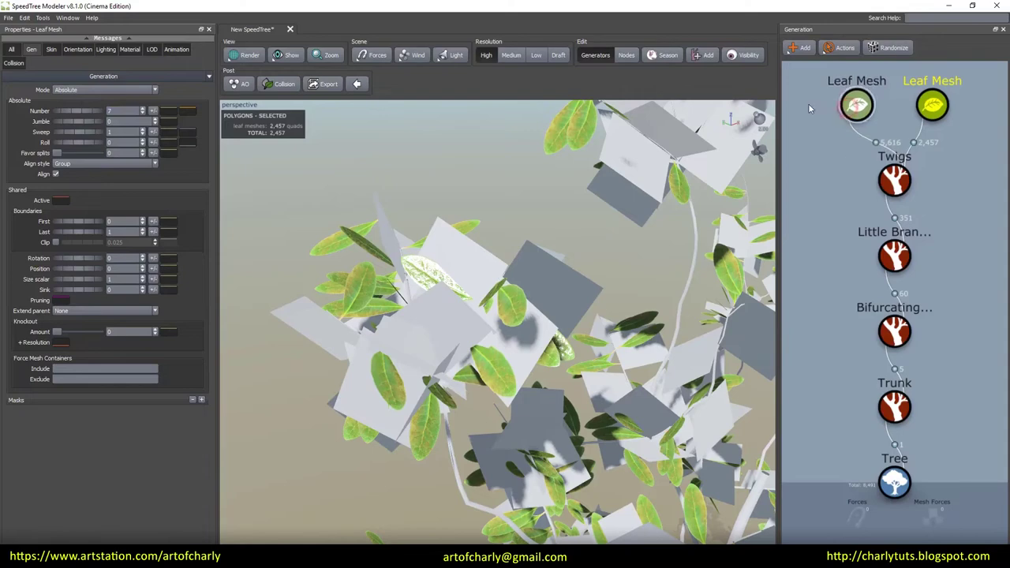
- Set collision back to High and give the original Leaf Mesh the Ignore siblings collision style
left_click(858, 106)
left_click(282, 84)
left_click(316, 130)
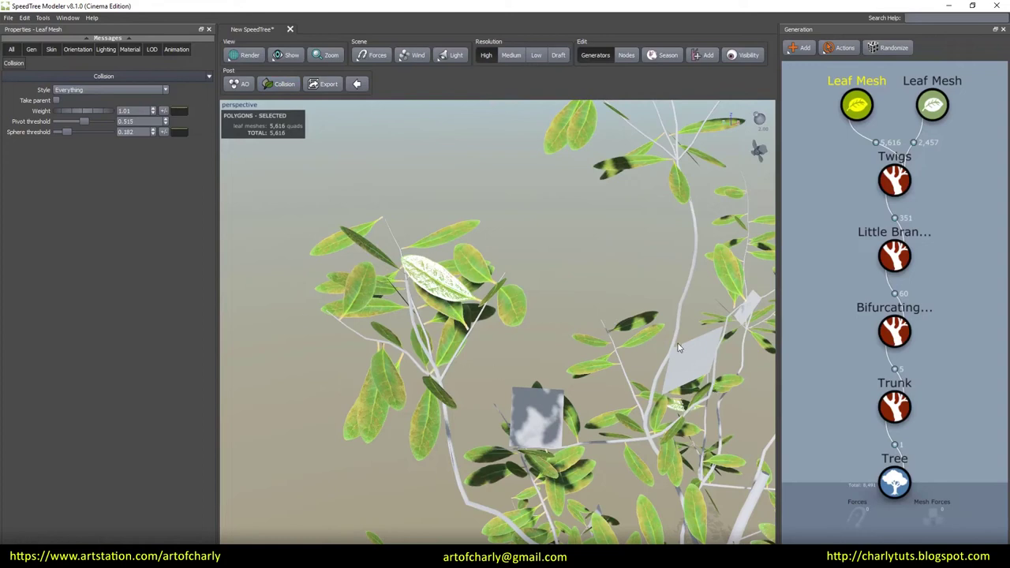
left_click(106, 90)
left_click(102, 106)
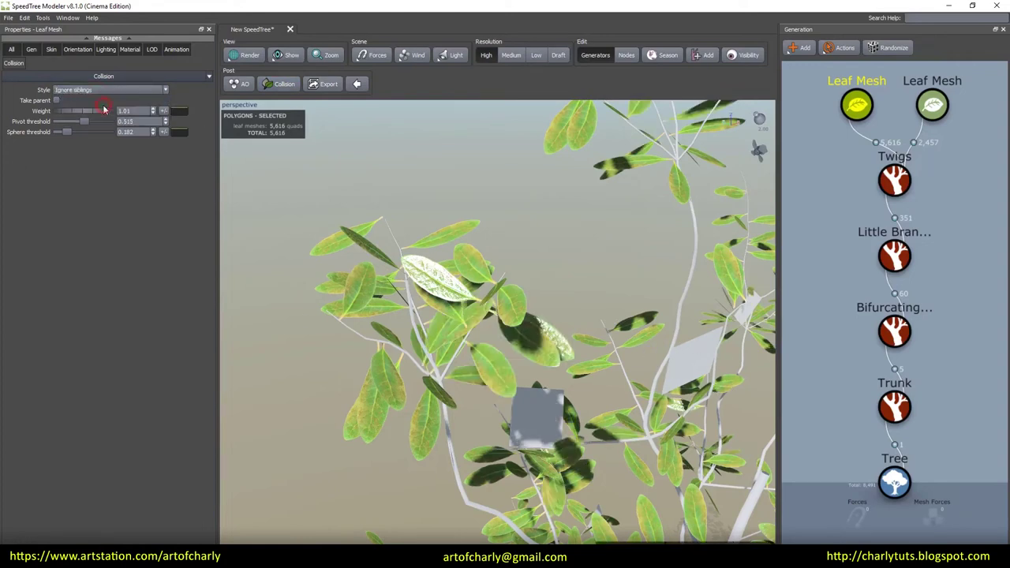
- Try the Ignore siblings and Knock out others only collision styles on the second Leaf Mesh
left_click(933, 107)
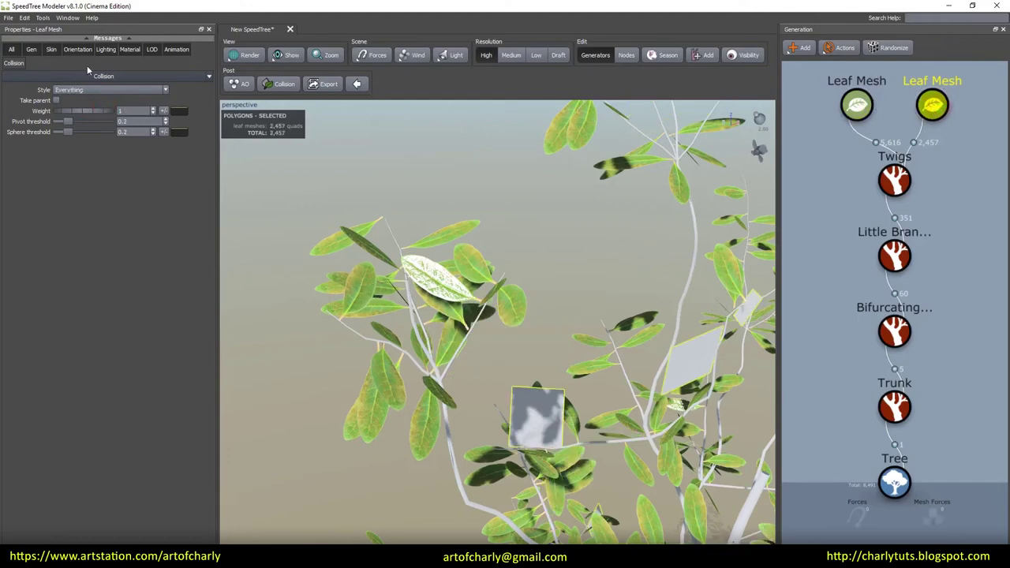
left_click(114, 90)
left_click(110, 106)
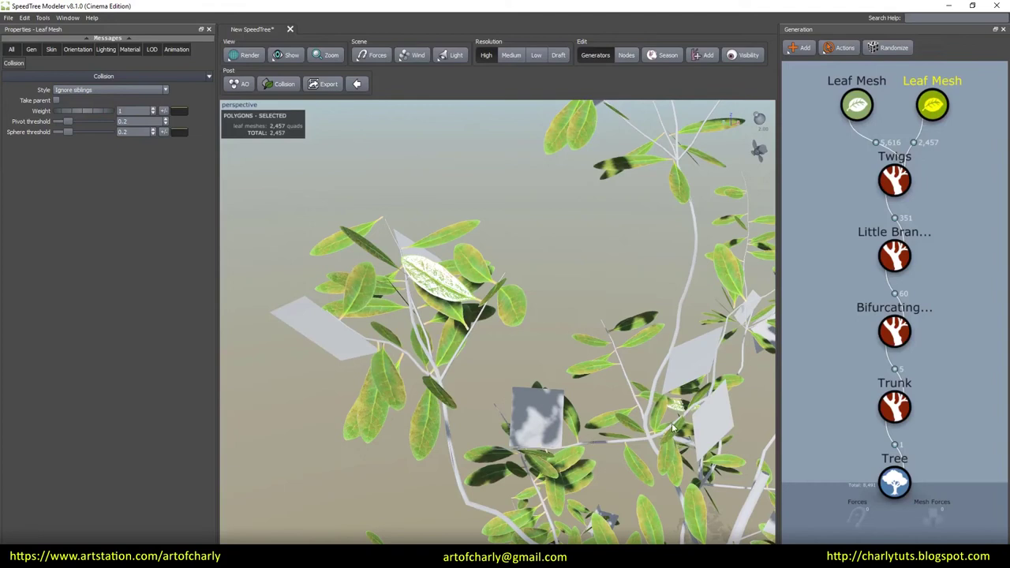
left_click(111, 90)
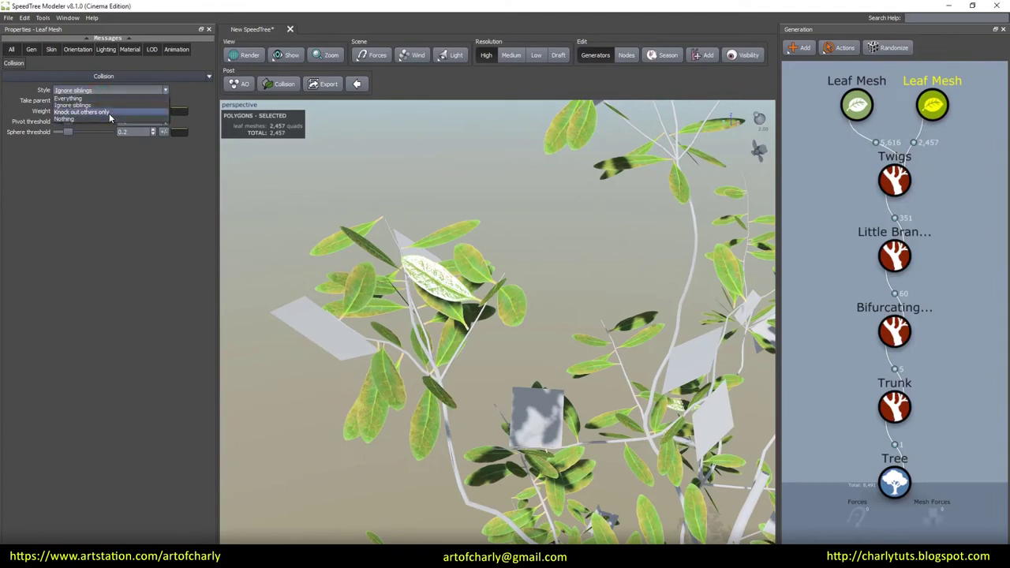
left_click(126, 198)
left_click(90, 91)
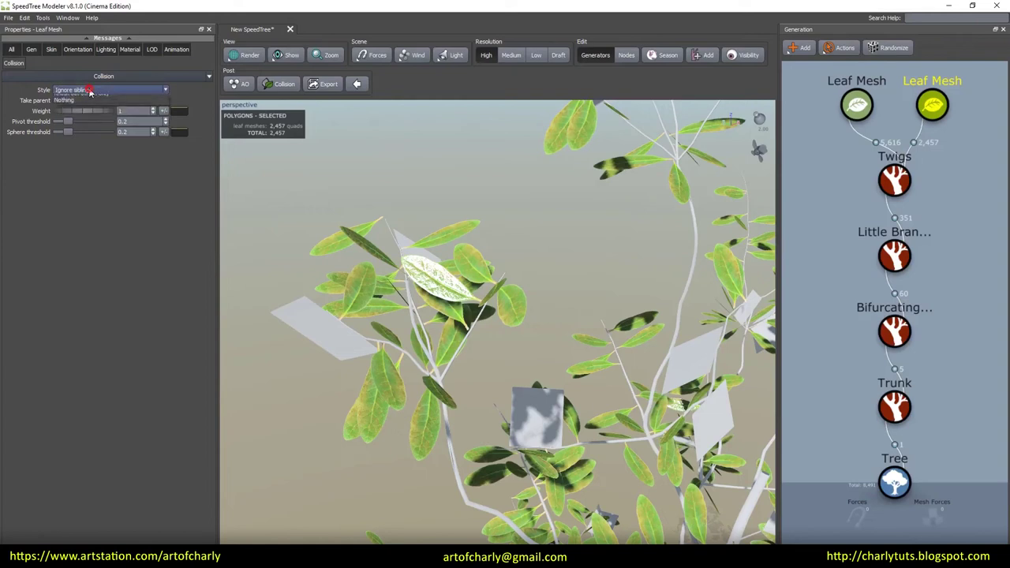
left_click(100, 113)
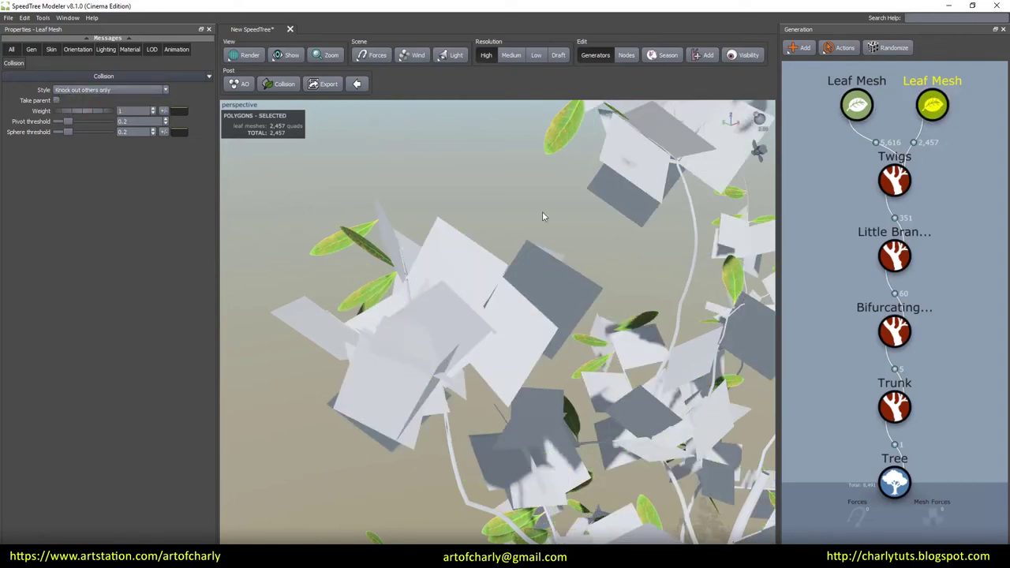
- Delete the second Leaf Mesh generator from Twigs
left_click(962, 126)
left_click(937, 104)
key("Delete")
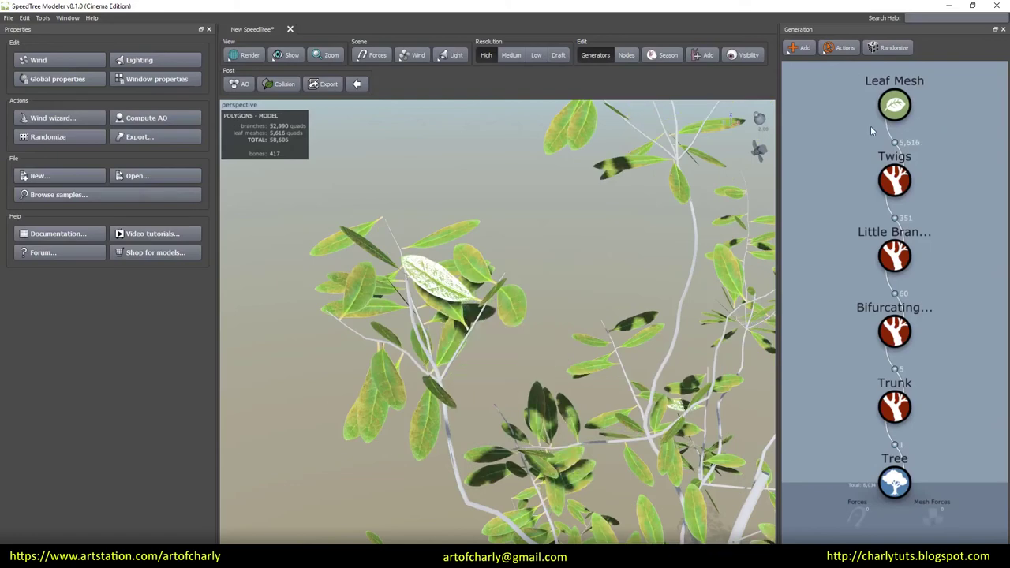
- Try the Knock out others only and Nothing collision styles on the remaining Leaf Mesh
left_click(894, 105)
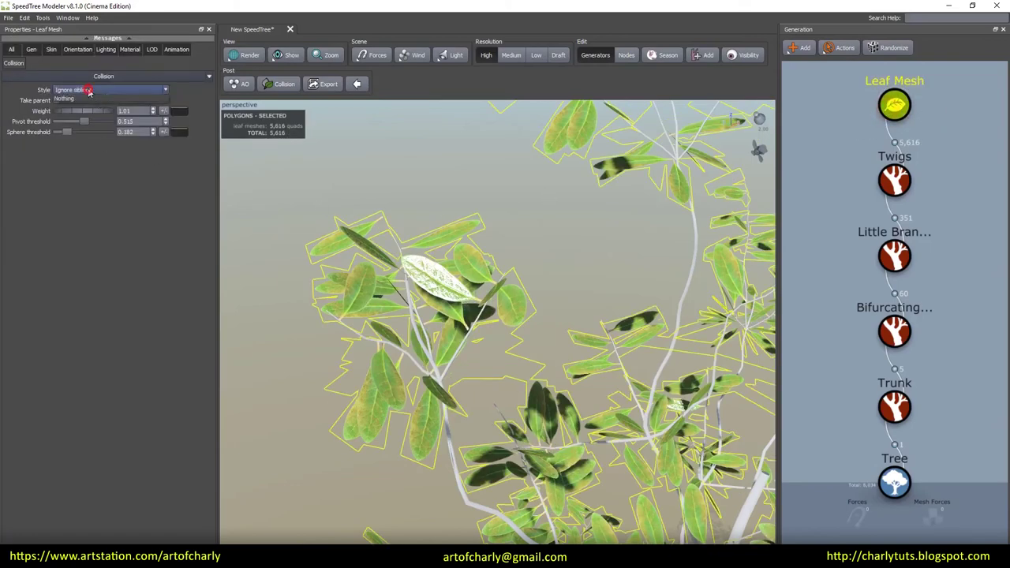
left_click(99, 90)
left_click(86, 113)
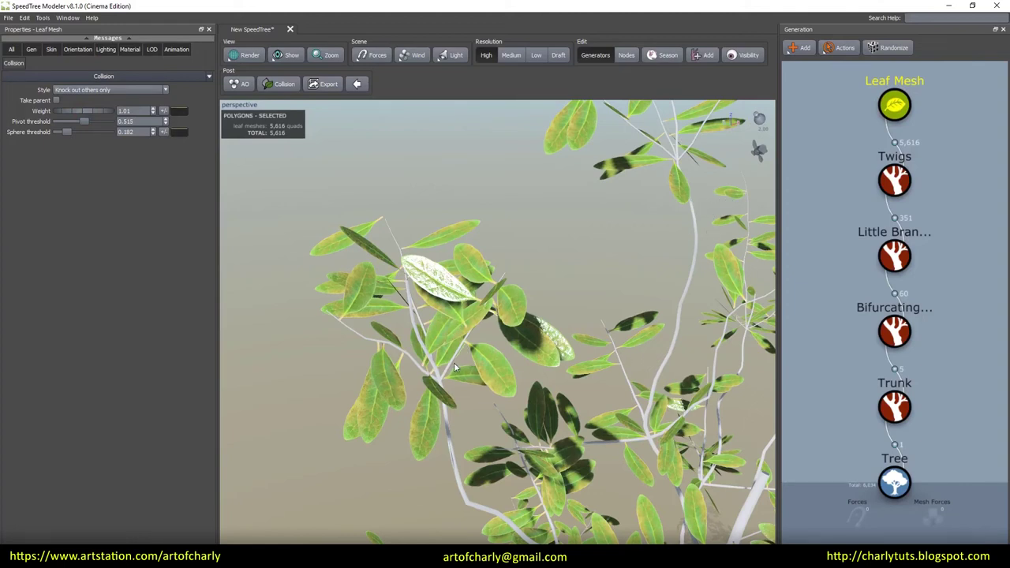
left_click(94, 90)
left_click(91, 119)
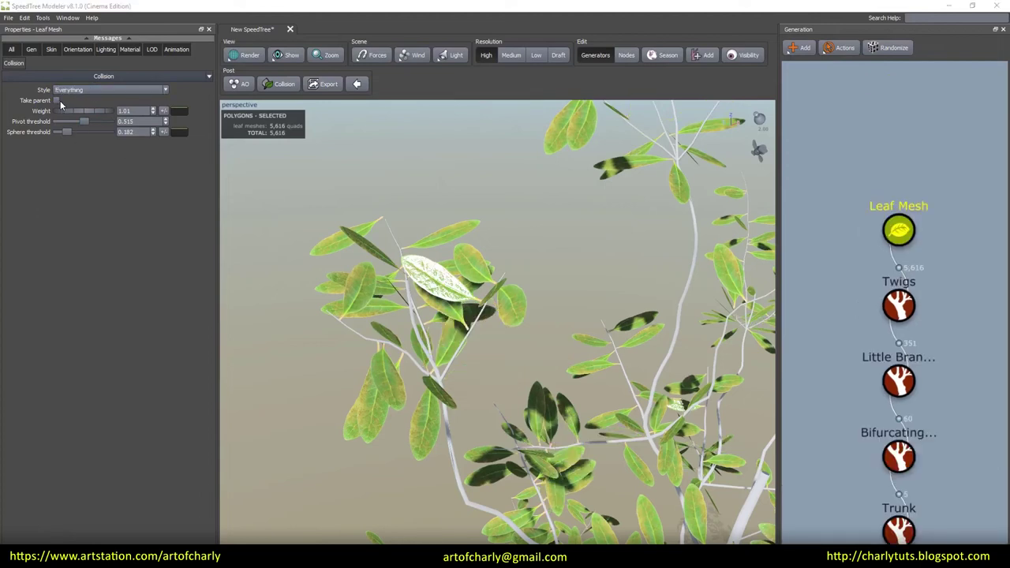
- Point out the Leaf Mesh's Take parent option and try setting collision to None
left_click(32, 103)
left_click(34, 105)
left_click(291, 87)
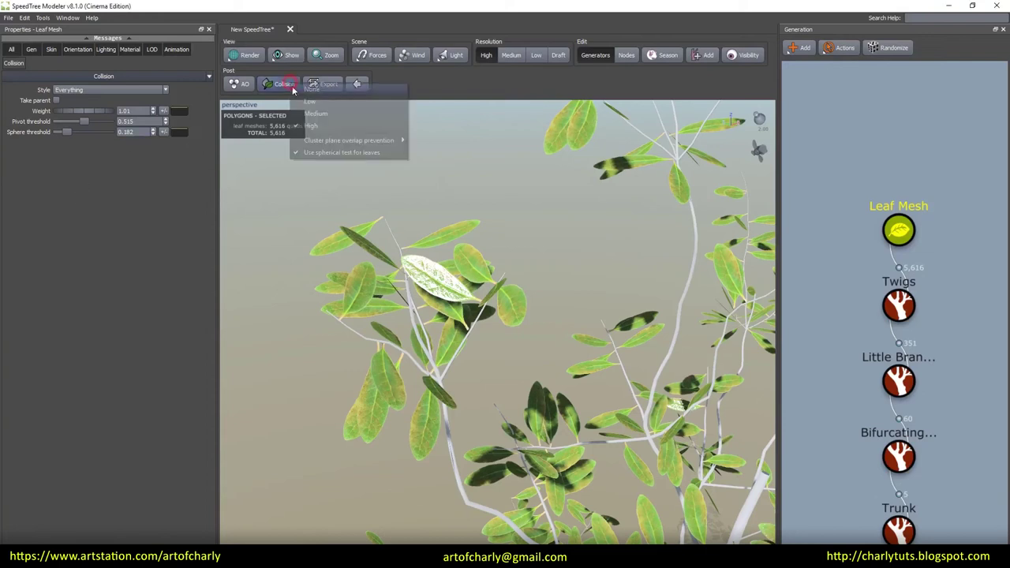
left_click(315, 91)
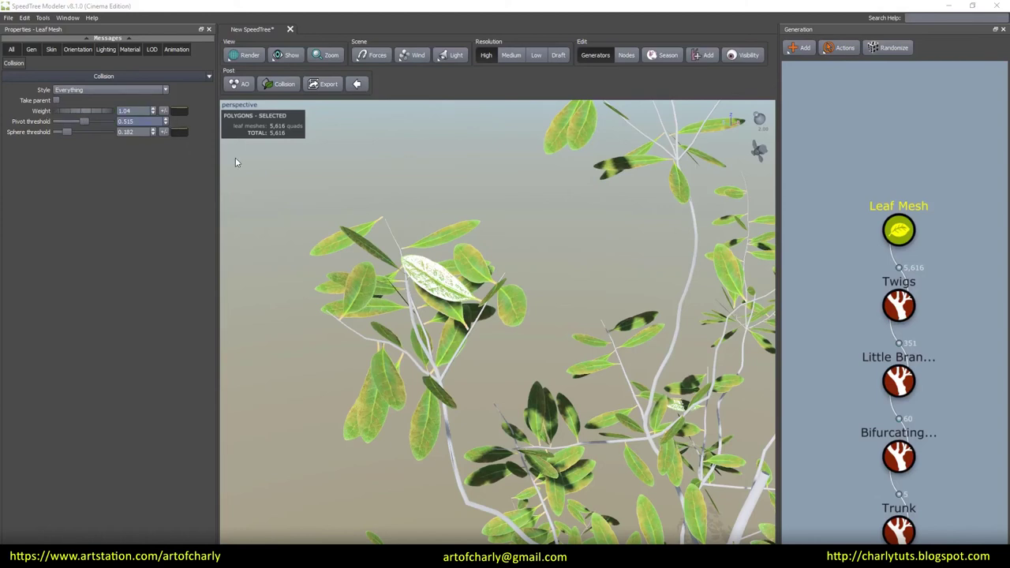
- Try a collision weight of 0 on the Leaf Mesh and settle on 0.24
left_click(138, 109)
type("0")
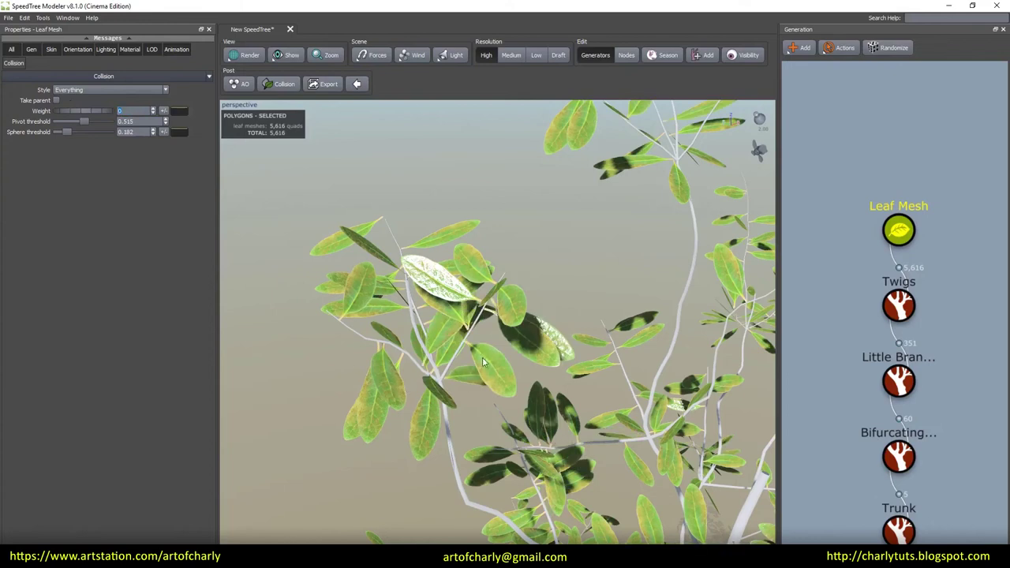
type(".24")
key("Return")
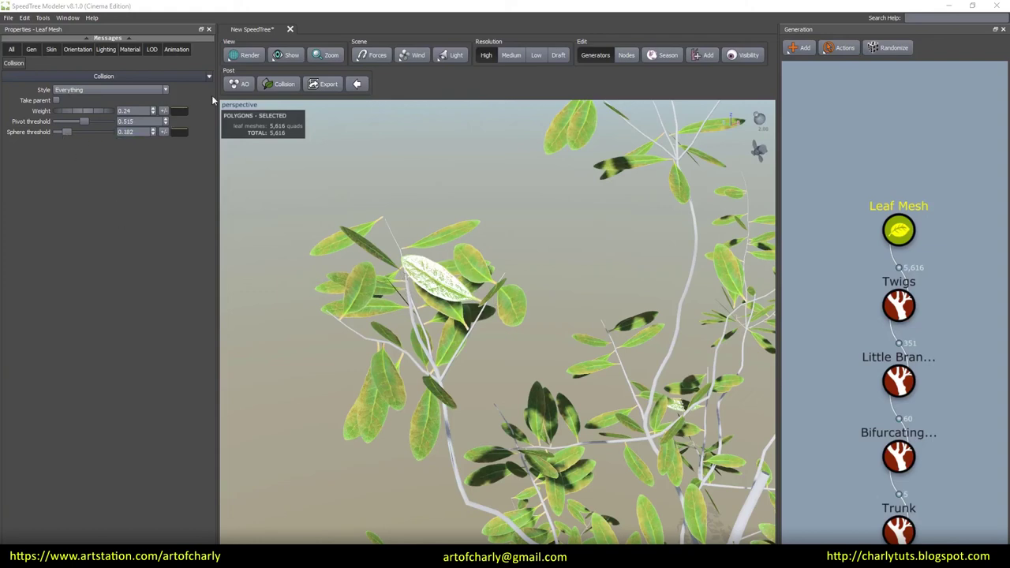
- Check the Use spherical test for leaves option and raise the Leaf Mesh's sphere threshold to 0.684
left_click(280, 84)
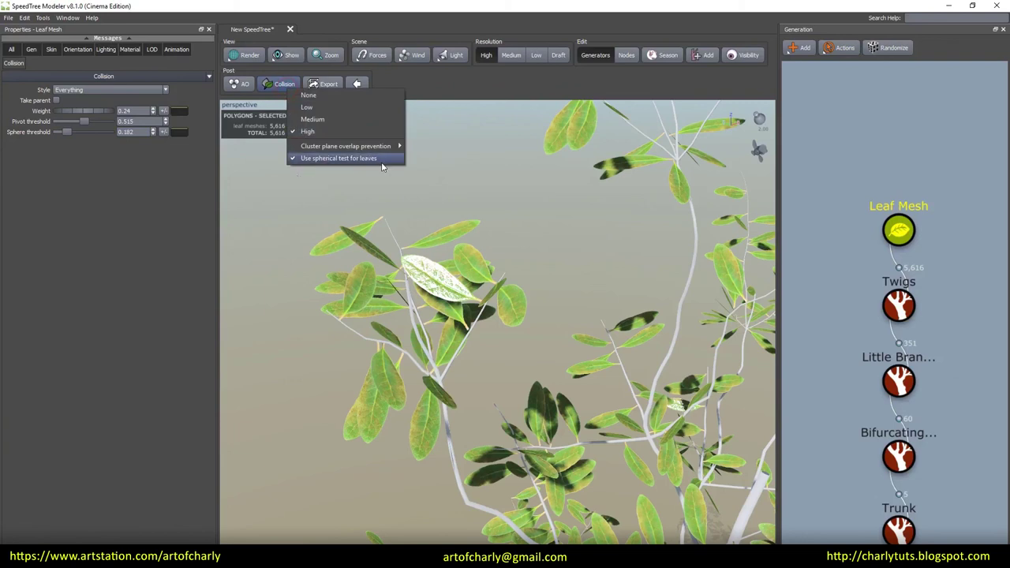
left_click(416, 249)
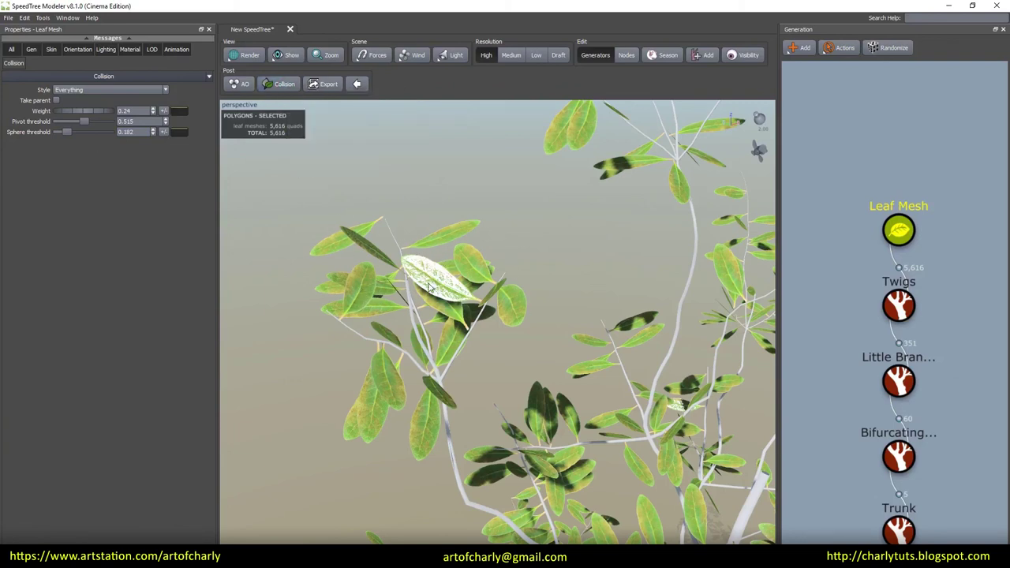
left_click_drag(80, 133, 94, 133)
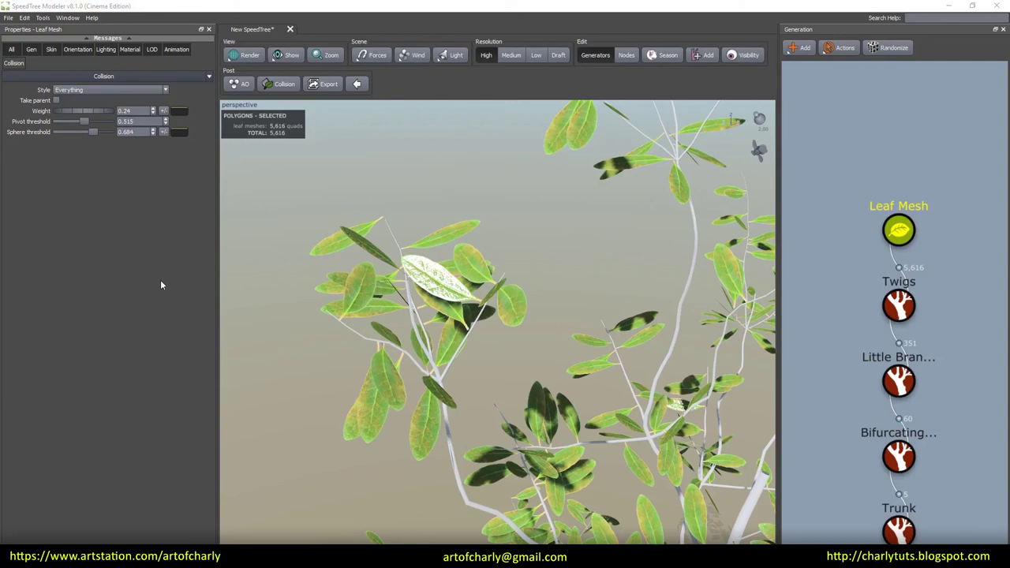
left_click(279, 85)
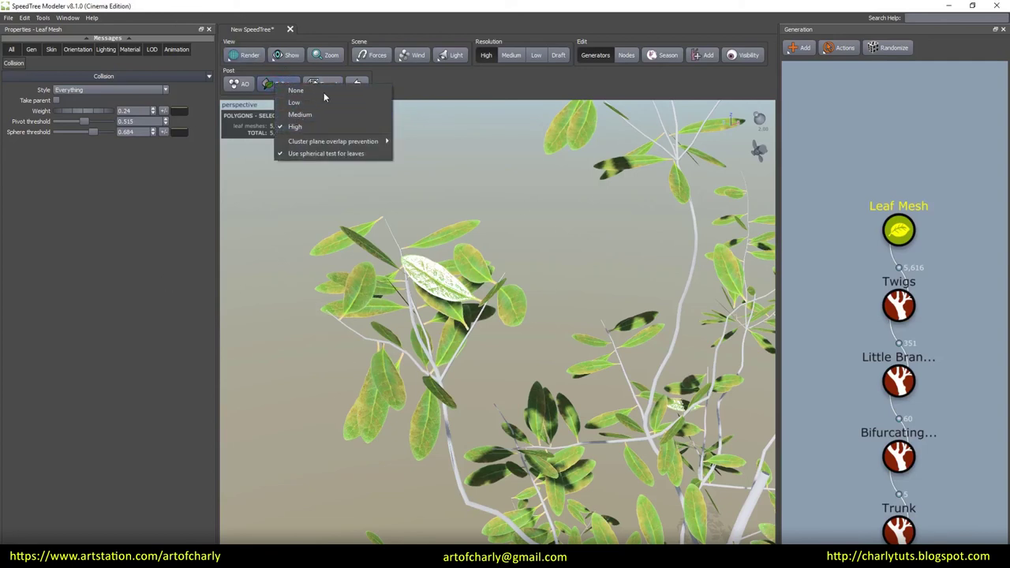
left_click(62, 189)
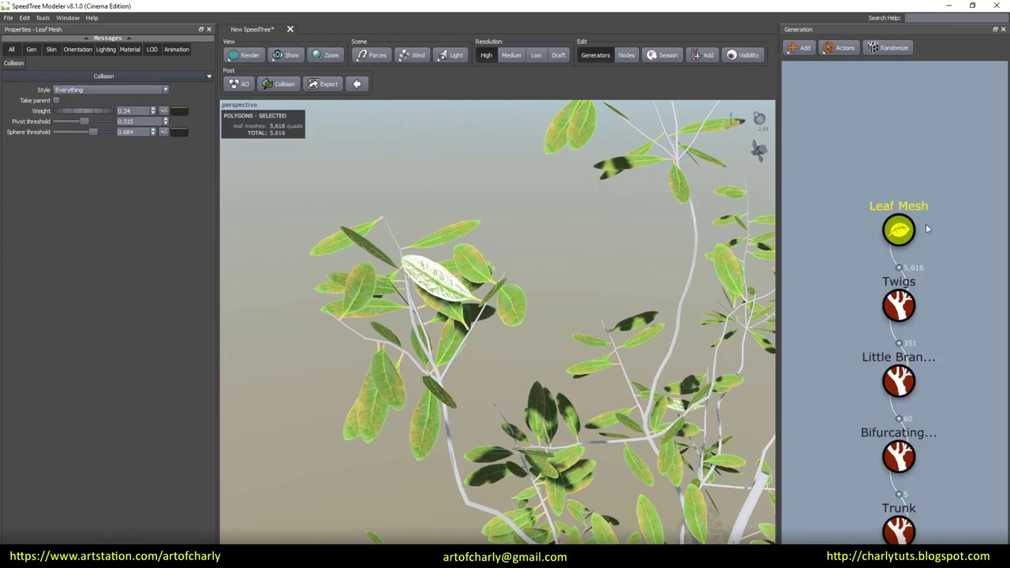